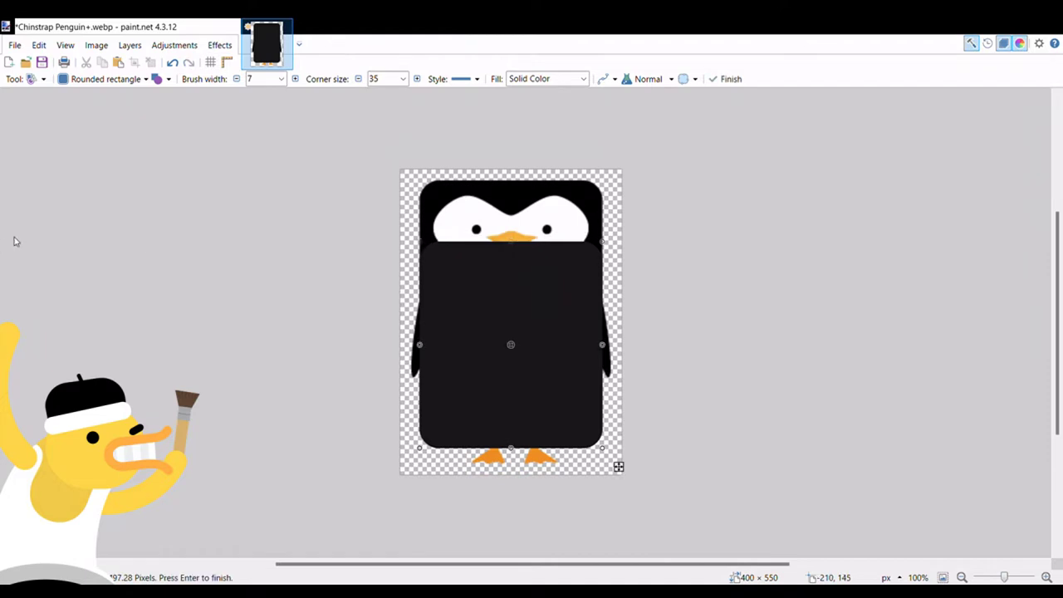
Swap the colours so the rounded rectangle over the penguin's body is filled white, and finish the shape.
{"action": "key", "text": "x"}
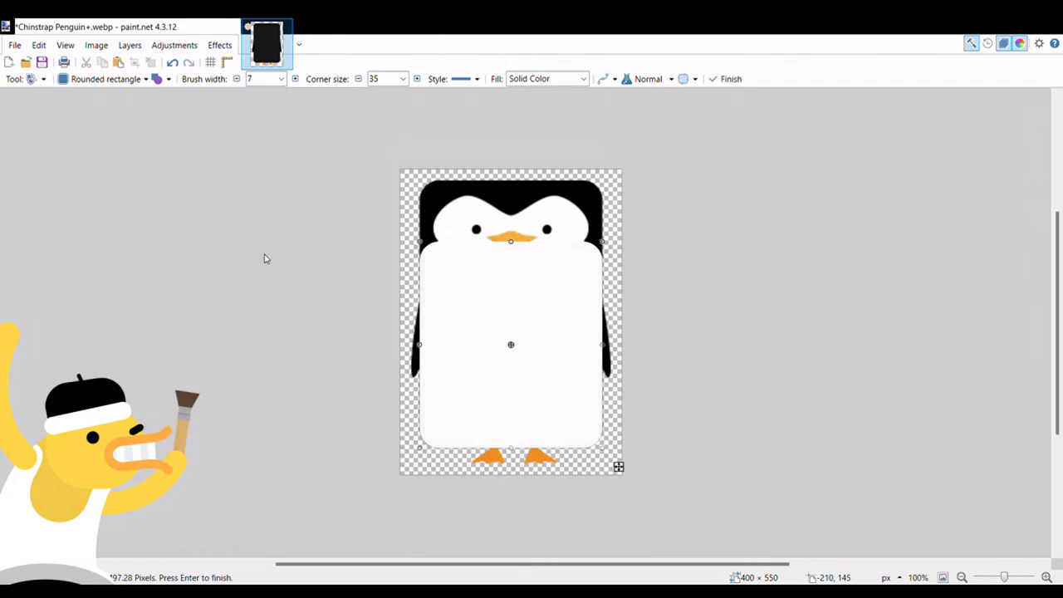
{"action": "key", "text": "Return"}
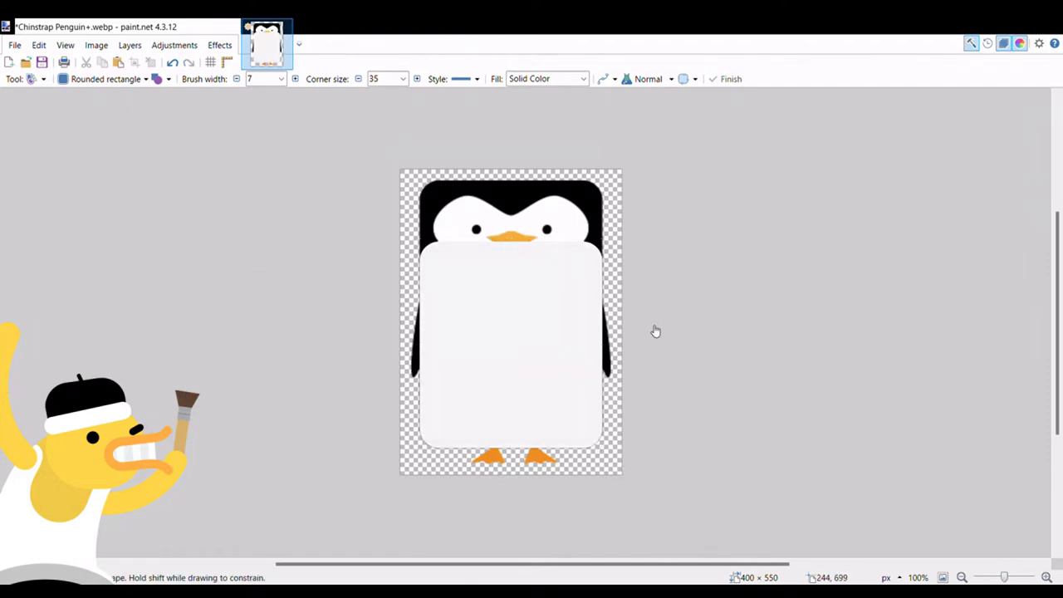
{"action": "left_click_drag", "start_coordinate": [520, 243], "coordinate": [518, 191]}
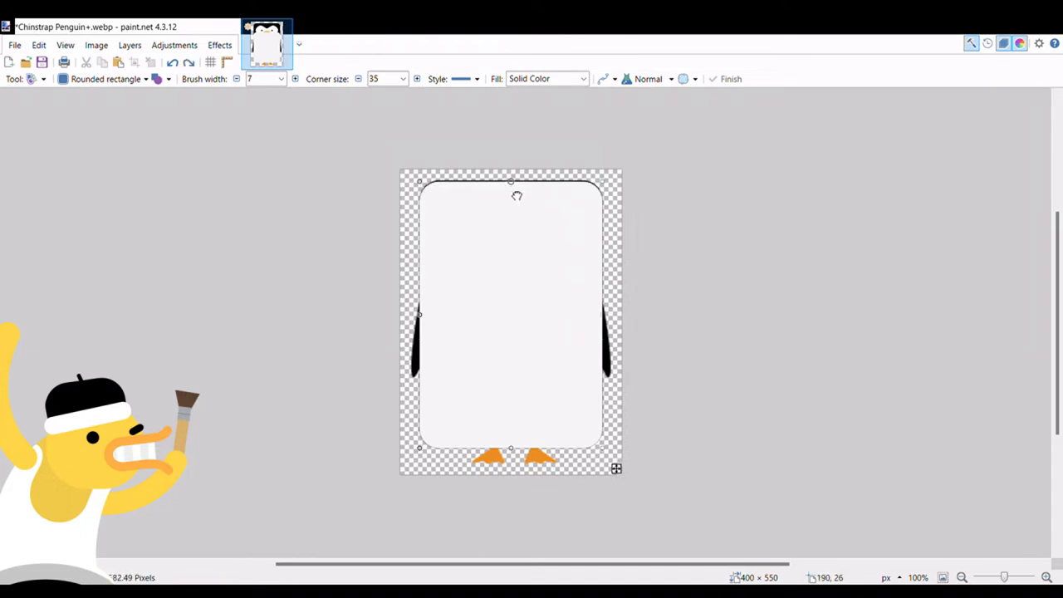
{"action": "scroll", "coordinate": [524, 214], "scroll_direction": "up", "scroll_amount": 1}
{"action": "key", "text": "ctrl+z"}
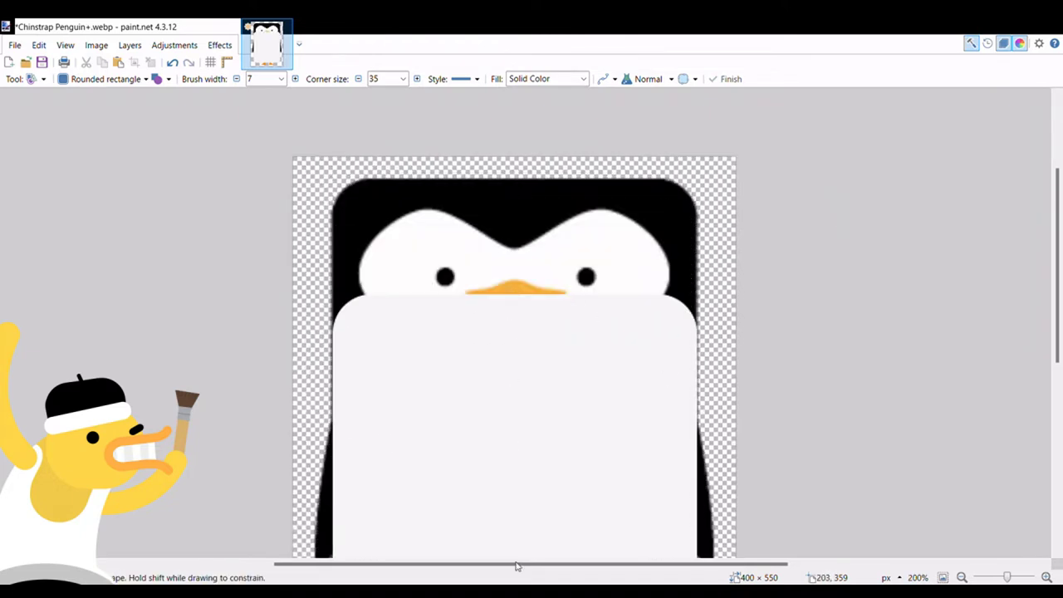
Cover the penguin's head with a black rounded rectangle spanning the full body width and overlapping the top of the white body.
{"action": "left_click_drag", "start_coordinate": [332, 191], "coordinate": [524, 451]}
{"action": "left_click_drag", "start_coordinate": [531, 328], "coordinate": [698, 327]}
{"action": "left_click_drag", "start_coordinate": [515, 190], "coordinate": [520, 181]}
{"action": "left_click_drag", "start_coordinate": [515, 451], "coordinate": [531, 389]}
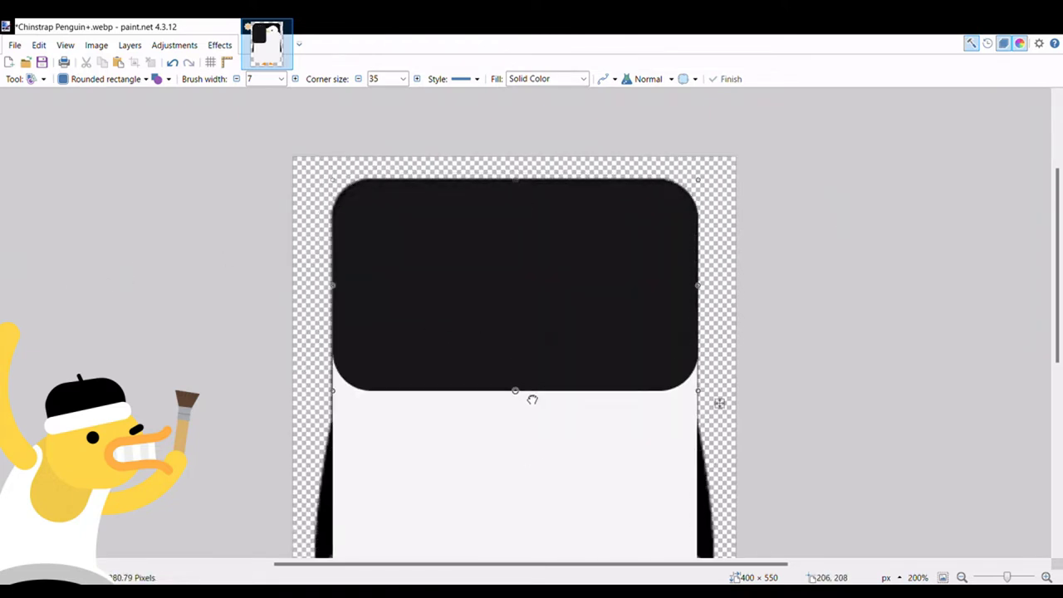
{"action": "key", "text": "Return"}
Draw a large white ellipse for the face over the lower head and a smaller white one overlapping its left side.
{"action": "mouse_move", "coordinate": [379, 262]}
{"action": "left_mouse_down"}
{"action": "mouse_move", "coordinate": [650, 474]}
{"action": "mouse_move", "coordinate": [693, 474]}
{"action": "left_mouse_up"}
{"action": "key", "text": "o"}
{"action": "left_click_drag", "start_coordinate": [543, 277], "coordinate": [681, 485]}
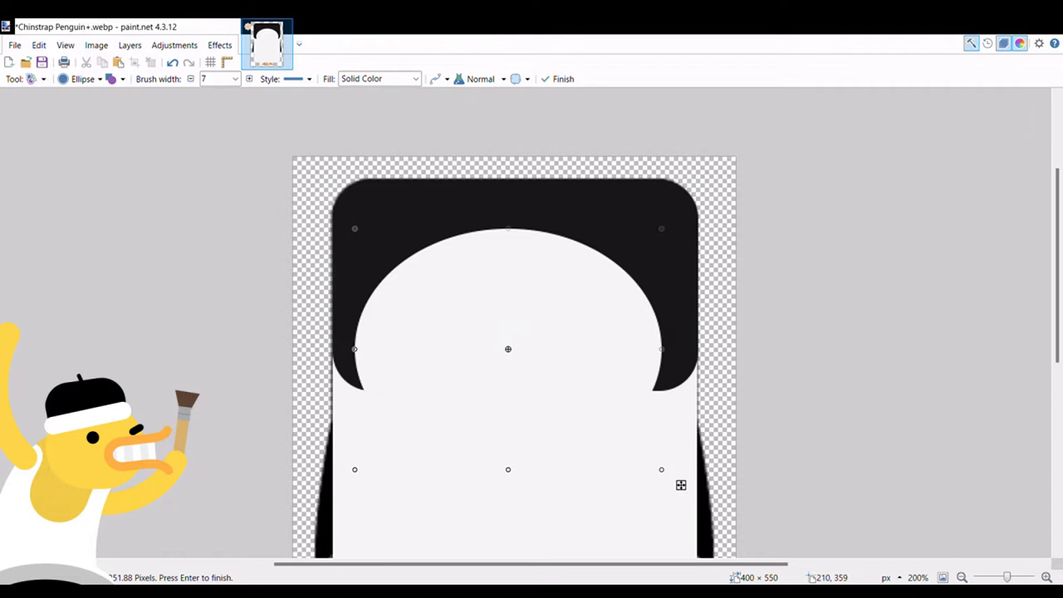
{"action": "left_click_drag", "start_coordinate": [681, 485], "coordinate": [693, 487]}
{"action": "left_click_drag", "start_coordinate": [306, 243], "coordinate": [430, 341]}
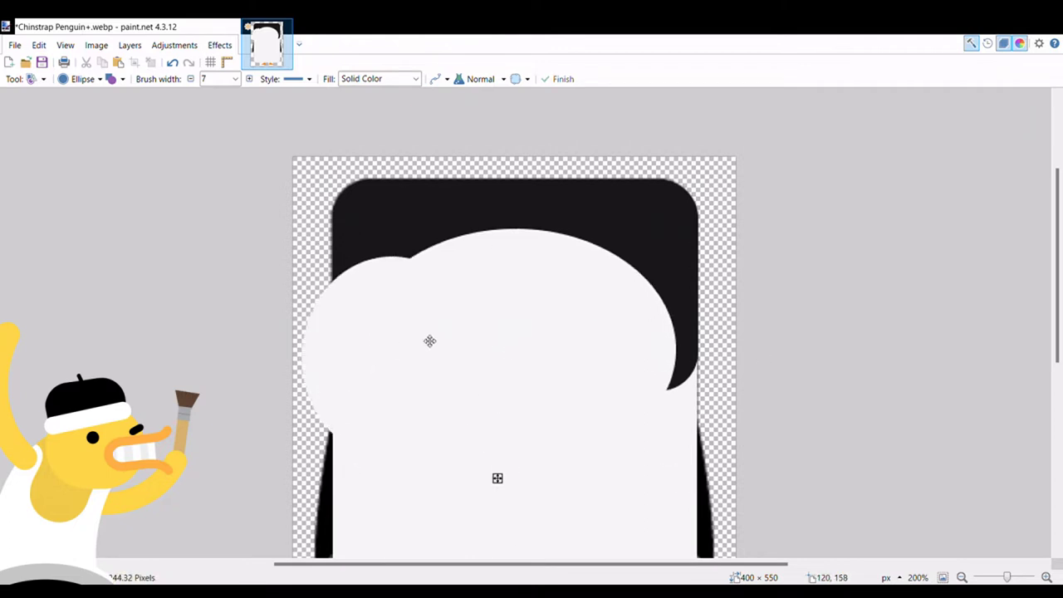
{"action": "key", "text": "Return"}
Try a black ellipse over the face's upper-left edge, blended into the forehead with a black curve 10 px wide.
{"action": "left_click_drag", "start_coordinate": [411, 300], "coordinate": [280, 214]}
{"action": "left_click_drag", "start_coordinate": [399, 274], "coordinate": [355, 292]}
{"action": "key", "text": "o"}
{"action": "left_click_drag", "start_coordinate": [403, 268], "coordinate": [466, 242]}
{"action": "left_click_drag", "start_coordinate": [371, 288], "coordinate": [368, 291]}
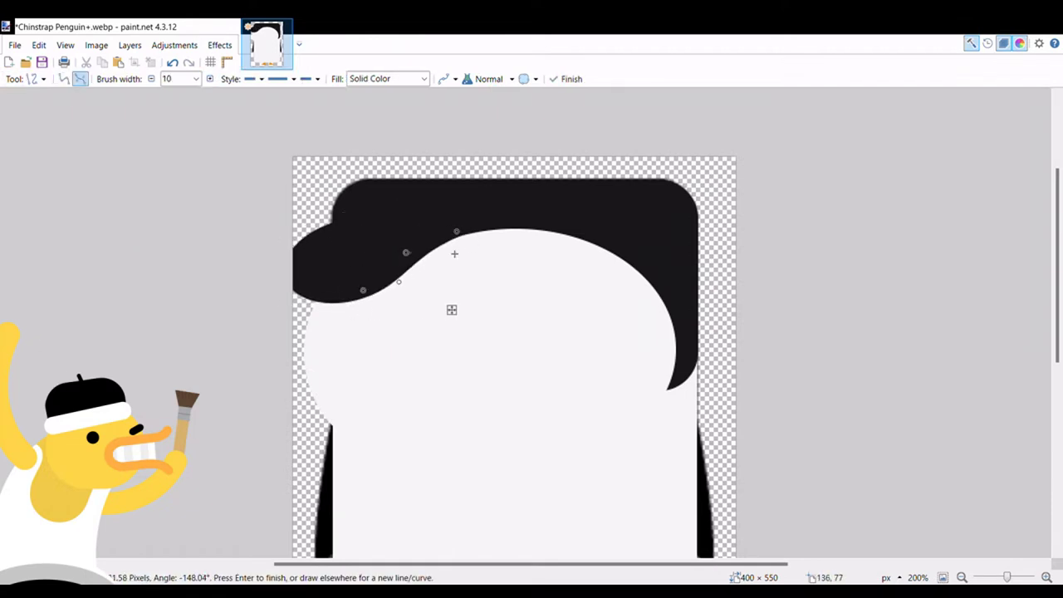
{"action": "left_click_drag", "start_coordinate": [458, 233], "coordinate": [477, 236]}
{"action": "left_click_drag", "start_coordinate": [407, 255], "coordinate": [419, 259]}
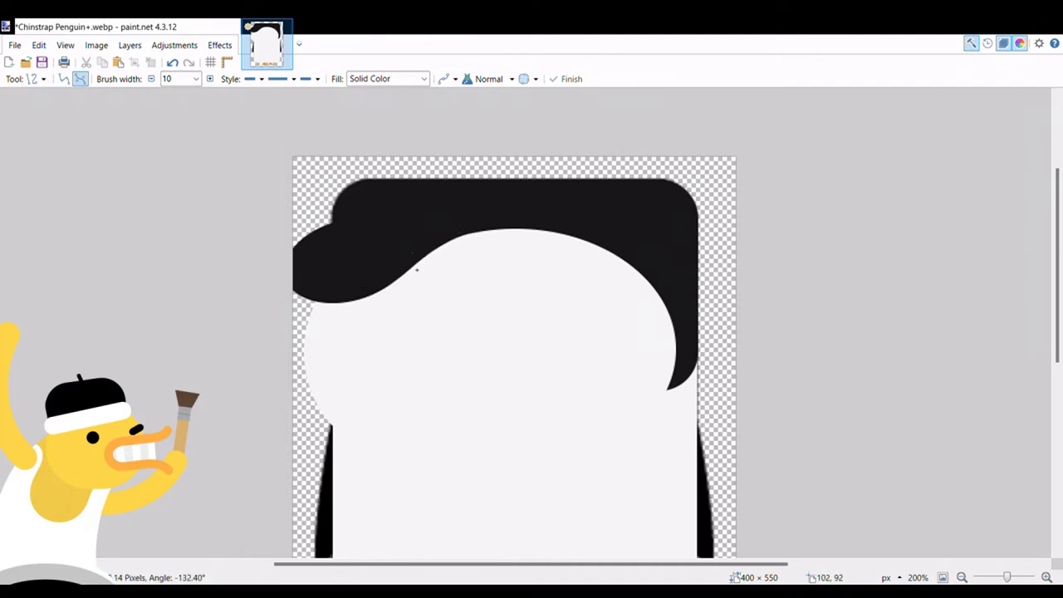
{"action": "key", "text": "Return"}
Try a black curve 11 px wide along the forehead edge, bent into a smooth arch down to the left brow.
{"action": "left_click_drag", "start_coordinate": [575, 237], "coordinate": [369, 290]}
{"action": "left_click_drag", "start_coordinate": [435, 264], "coordinate": [463, 208]}
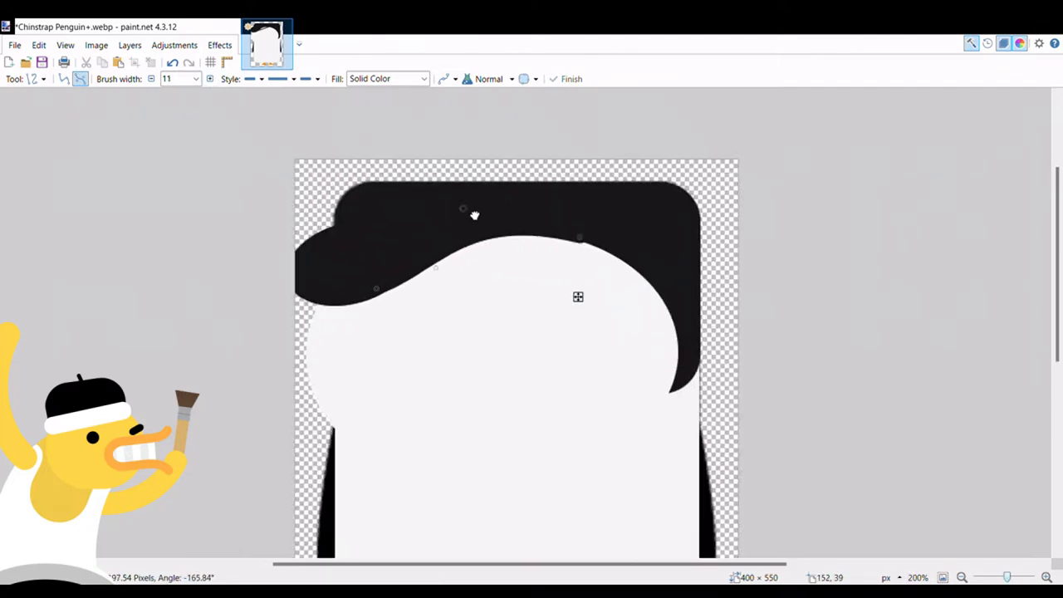
{"action": "left_click_drag", "start_coordinate": [374, 287], "coordinate": [402, 292]}
{"action": "left_click_drag", "start_coordinate": [463, 208], "coordinate": [437, 213]}
Select the strip outside the body's left edge and delete the overflowing face shapes in it.
{"action": "key", "text": "s"}
{"action": "mouse_move", "coordinate": [295, 161]}
{"action": "left_mouse_down"}
{"action": "mouse_move", "coordinate": [340, 240]}
{"action": "mouse_move", "coordinate": [335, 430]}
{"action": "left_mouse_up"}
{"action": "key", "text": "Delete"}
{"action": "key", "text": "ctrl+minus"}
{"action": "key", "text": "ctrl+plus"}
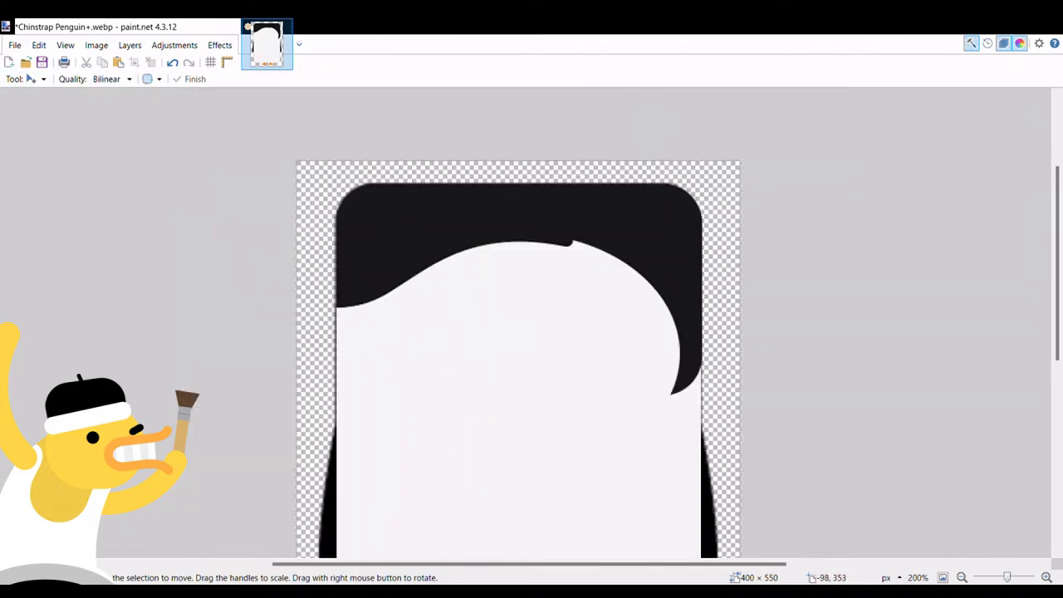
Try to outline the left cheek with a bent black curve 11 px wide, and undo the brow and cheek attempts.
{"action": "scroll", "coordinate": [582, 505], "scroll_direction": "down", "scroll_amount": 2}
{"action": "key", "text": "o"}
{"action": "left_click_drag", "start_coordinate": [375, 208], "coordinate": [392, 365]}
{"action": "left_click_drag", "start_coordinate": [382, 265], "coordinate": [396, 237]}
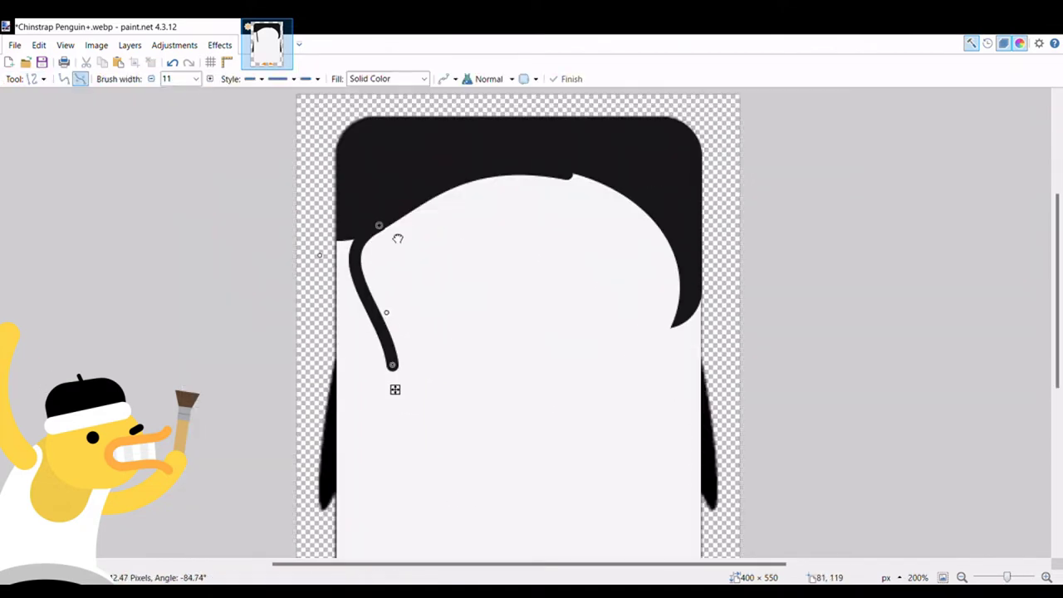
{"action": "mouse_move", "coordinate": [393, 365]}
{"action": "left_mouse_down"}
{"action": "mouse_move", "coordinate": [334, 226]}
{"action": "mouse_move", "coordinate": [349, 283]}
{"action": "left_mouse_up"}
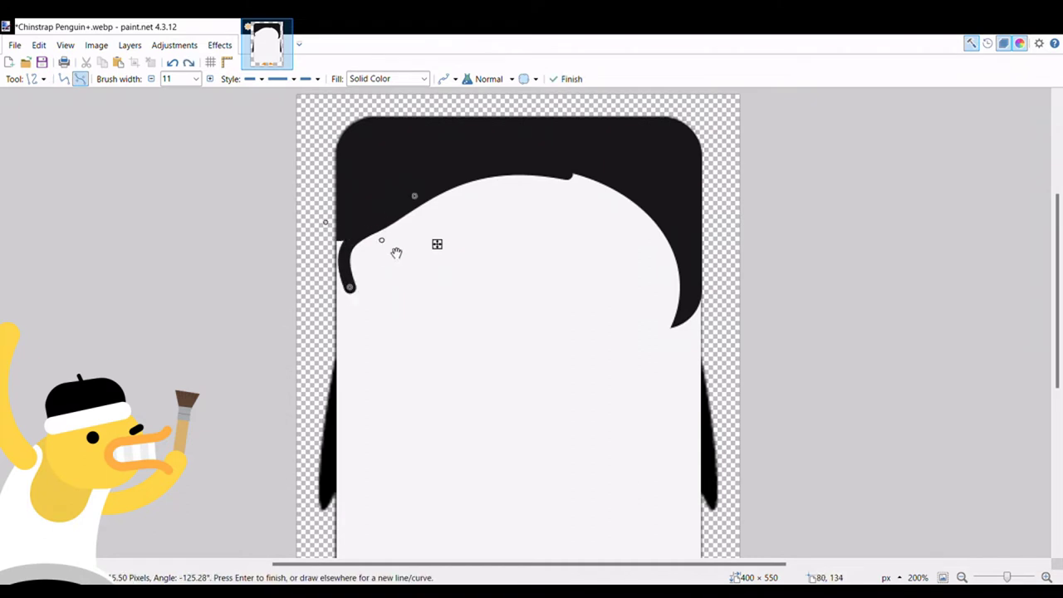
{"action": "mouse_move", "coordinate": [380, 240]}
{"action": "left_mouse_down"}
{"action": "mouse_move", "coordinate": [358, 261]}
{"action": "mouse_move", "coordinate": [348, 307]}
{"action": "left_mouse_up"}
{"action": "left_click_drag", "start_coordinate": [338, 252], "coordinate": [406, 316]}
{"action": "key", "text": "ctrl+z"}
Draw two black ellipses on the left side of the face, one for the brow and one for the cheek.
{"action": "key", "text": "o"}
{"action": "left_click_drag", "start_coordinate": [328, 154], "coordinate": [393, 168]}
{"action": "left_click_drag", "start_coordinate": [303, 241], "coordinate": [414, 335]}
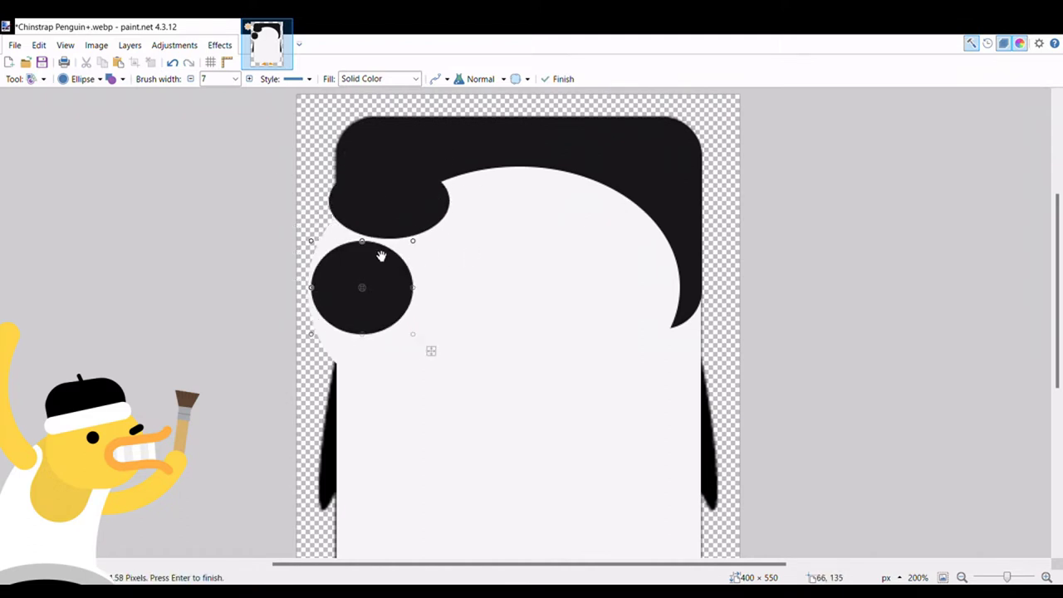
Build the left cheek patch from overlapping black ellipses, rotating the lower one to about 49°.
{"action": "left_click_drag", "start_coordinate": [379, 254], "coordinate": [403, 305]}
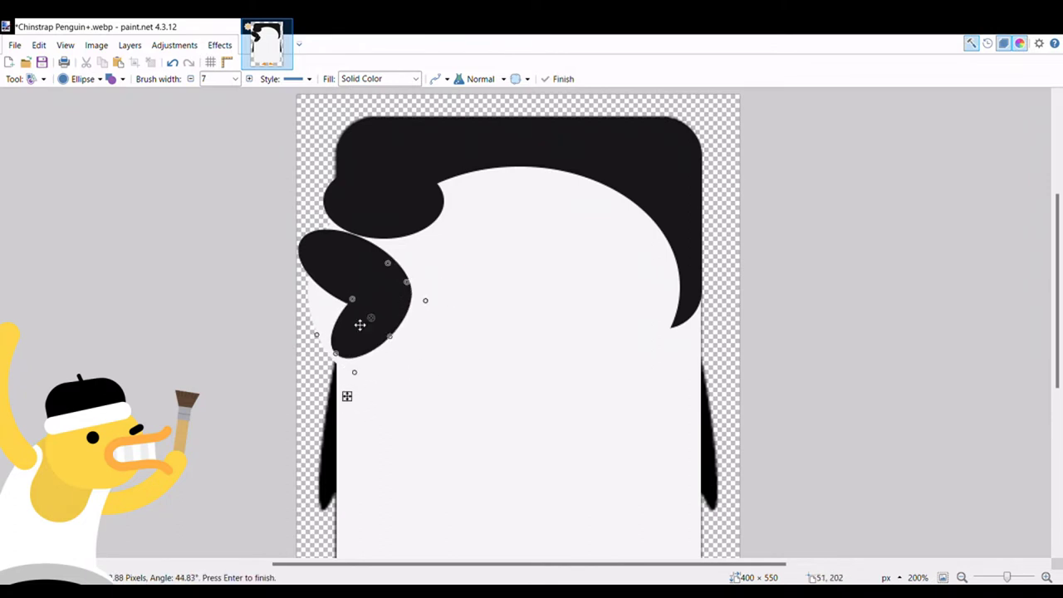
{"action": "left_click_drag", "start_coordinate": [368, 356], "coordinate": [433, 347]}
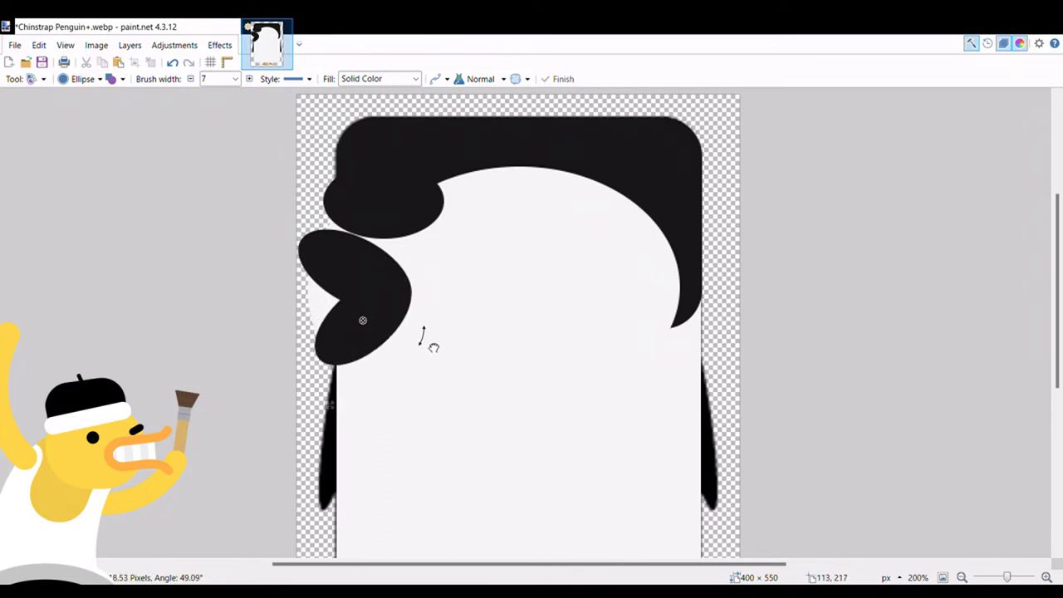
{"action": "key", "text": "Return"}
{"action": "key", "text": "ctrl+minus"}
{"action": "key", "text": "ctrl+minus"}
{"action": "key", "text": "ctrl+minus"}
{"action": "key", "text": "ctrl+plus"}
{"action": "key", "text": "ctrl+plus"}
{"action": "key", "text": "ctrl+plus"}
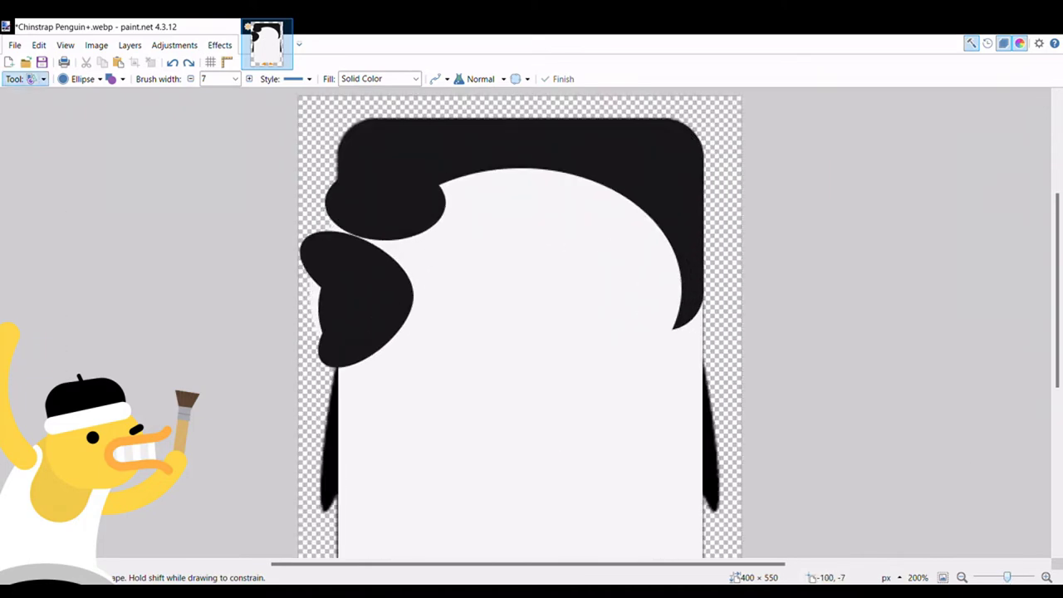
Draw an S-shaped black curve 10 px wide from the upper-right forehead to the underside of the left brow ellipse.
{"action": "key", "text": "o"}
{"action": "mouse_move", "coordinate": [583, 196]}
{"action": "left_mouse_down"}
{"action": "mouse_move", "coordinate": [448, 221]}
{"action": "mouse_move", "coordinate": [407, 241]}
{"action": "left_mouse_up"}
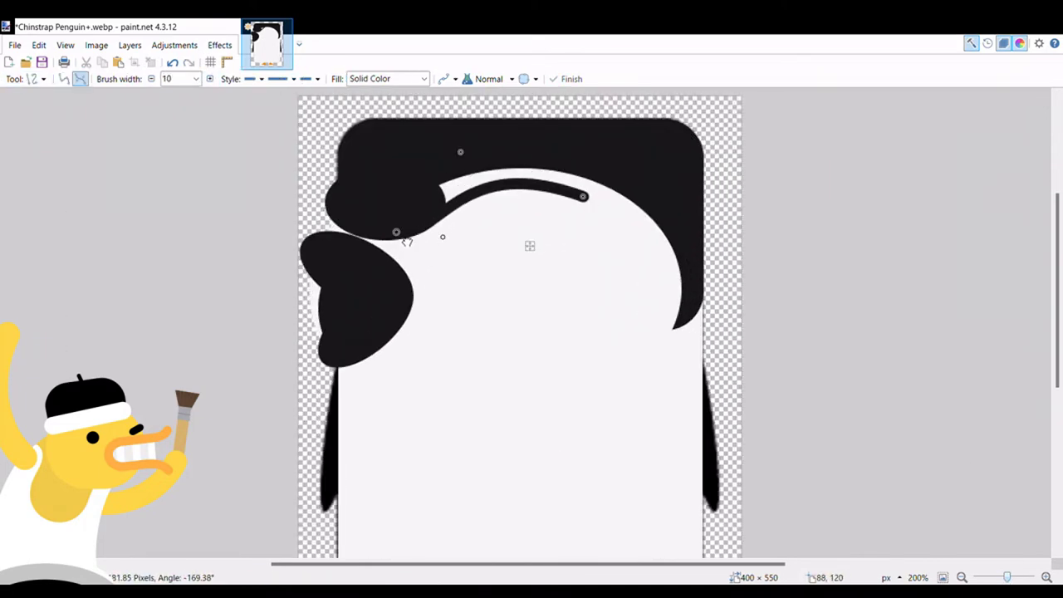
{"action": "left_click_drag", "start_coordinate": [460, 152], "coordinate": [470, 166]}
{"action": "left_click_drag", "start_coordinate": [442, 237], "coordinate": [439, 246]}
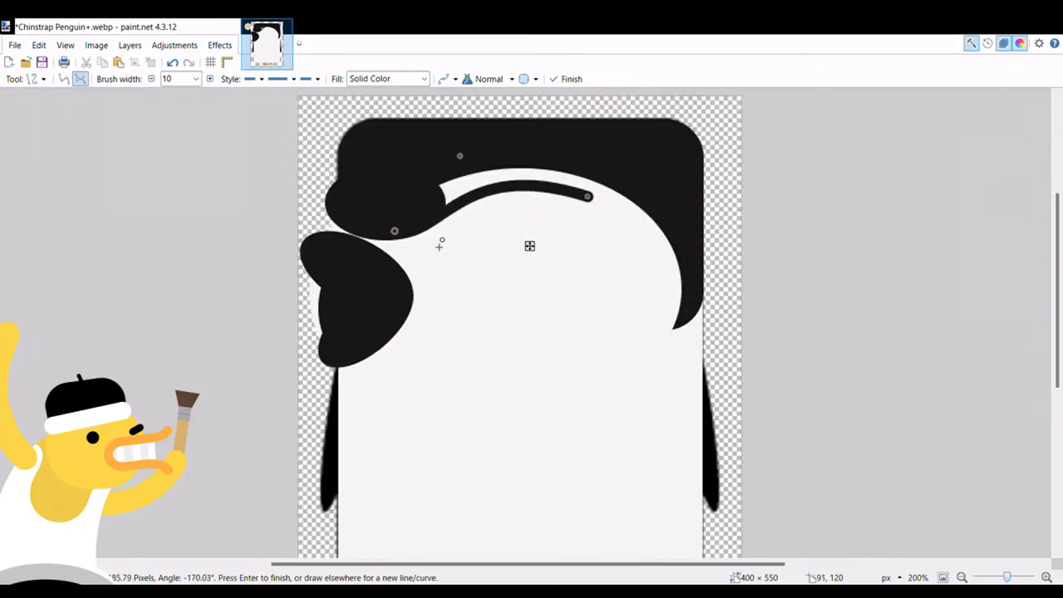
{"action": "key", "text": "Return"}
Fill the white gap between the brow curve and the black head with a black curve 13 px wide.
{"action": "key", "text": "bracketright"}
{"action": "key", "text": "bracketright"}
{"action": "key", "text": "bracketright"}
{"action": "left_click_drag", "start_coordinate": [409, 205], "coordinate": [519, 175]}
{"action": "scroll", "coordinate": [656, 245], "scroll_direction": "down", "scroll_amount": 4}
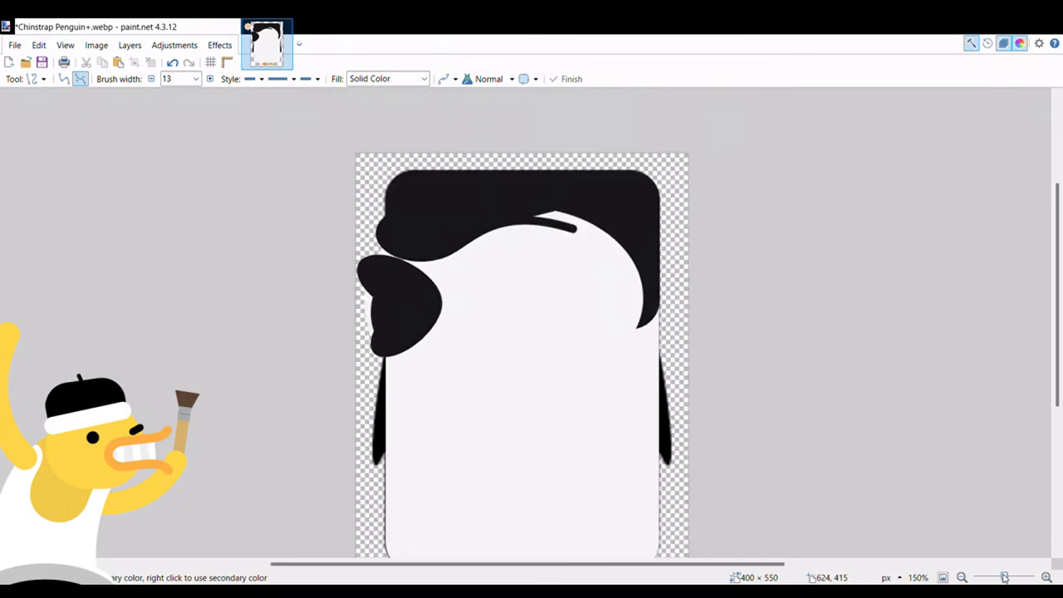
{"action": "scroll", "coordinate": [496, 548], "scroll_direction": "up", "scroll_amount": 4}
Try to join the left brow and cheek patches with a bent black curve 13 px wide.
{"action": "mouse_move", "coordinate": [416, 212]}
{"action": "left_mouse_down"}
{"action": "mouse_move", "coordinate": [415, 309]}
{"action": "mouse_move", "coordinate": [385, 268]}
{"action": "left_mouse_up"}
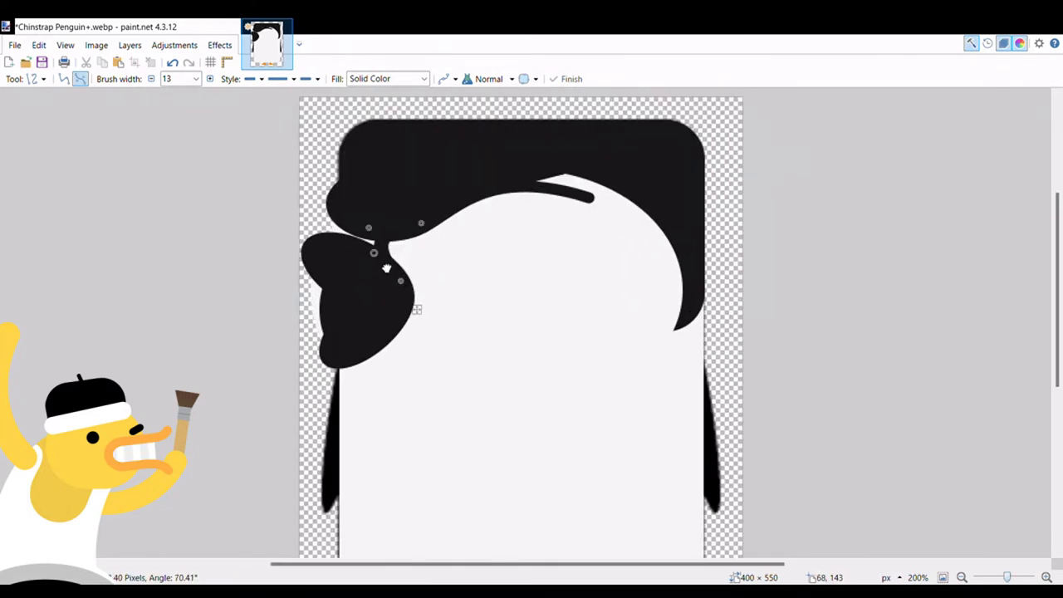
{"action": "scroll", "coordinate": [512, 197], "scroll_direction": "up", "scroll_amount": 1}
{"action": "left_click_drag", "start_coordinate": [349, 393], "coordinate": [344, 373]}
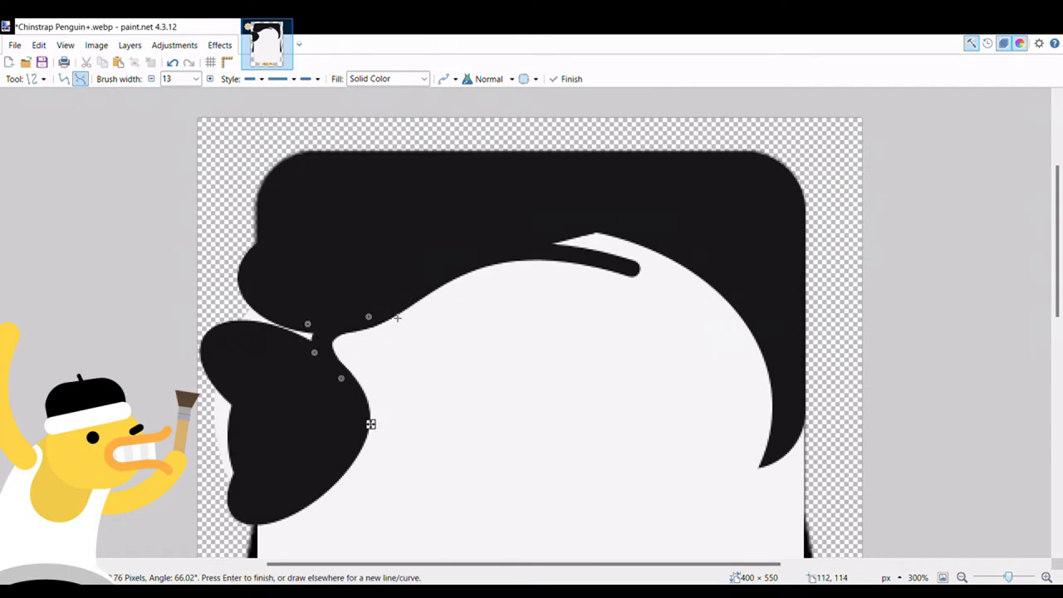
{"action": "mouse_move", "coordinate": [334, 321]}
{"action": "left_mouse_down"}
{"action": "mouse_move", "coordinate": [363, 339]}
{"action": "mouse_move", "coordinate": [335, 381]}
{"action": "left_mouse_up"}
{"action": "scroll", "coordinate": [332, 385], "scroll_direction": "down", "scroll_amount": 6}
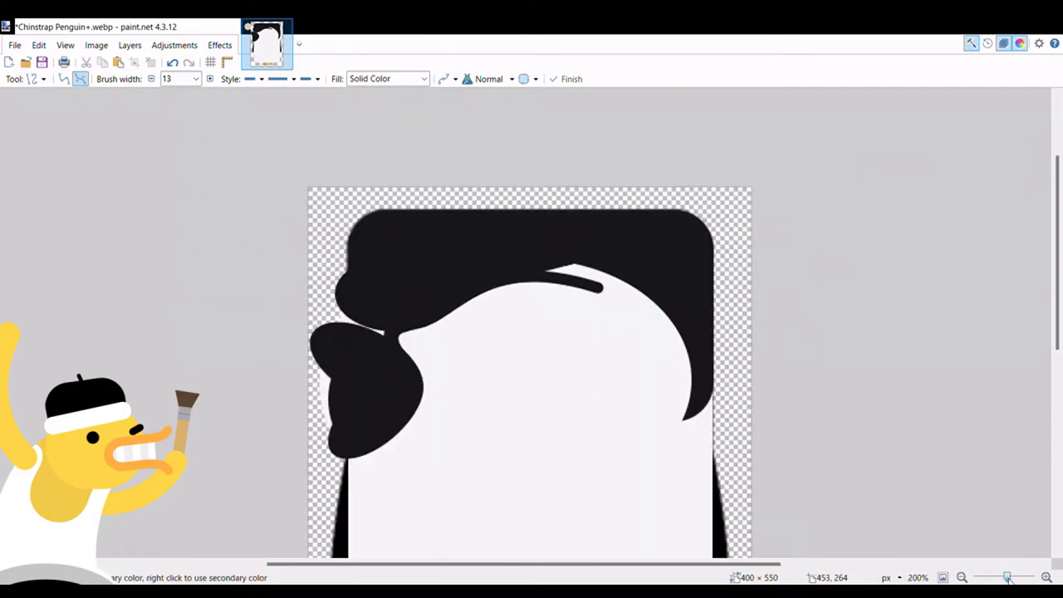
{"action": "scroll", "coordinate": [426, 401], "scroll_direction": "up", "scroll_amount": 5}
Select the black cheek patch and move it slightly to the left.
{"action": "key", "text": "s"}
{"action": "mouse_move", "coordinate": [357, 319]}
{"action": "left_mouse_down"}
{"action": "mouse_move", "coordinate": [349, 490]}
{"action": "mouse_move", "coordinate": [332, 465]}
{"action": "left_mouse_up"}
{"action": "key", "text": "m"}
{"action": "left_click_drag", "start_coordinate": [415, 390], "coordinate": [400, 389]}
Try to bridge the gap between the brow and cheek patches with a narrow black curve 6 px wide.
{"action": "key", "text": "b"}
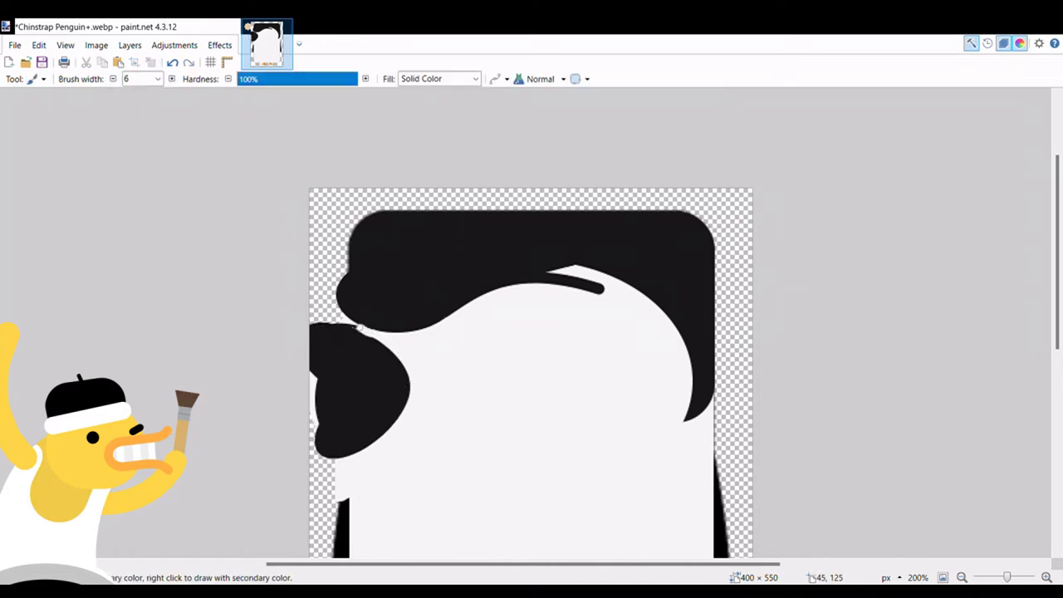
{"action": "key", "text": "k"}
{"action": "key", "text": "o"}
{"action": "left_click_drag", "start_coordinate": [385, 314], "coordinate": [383, 371]}
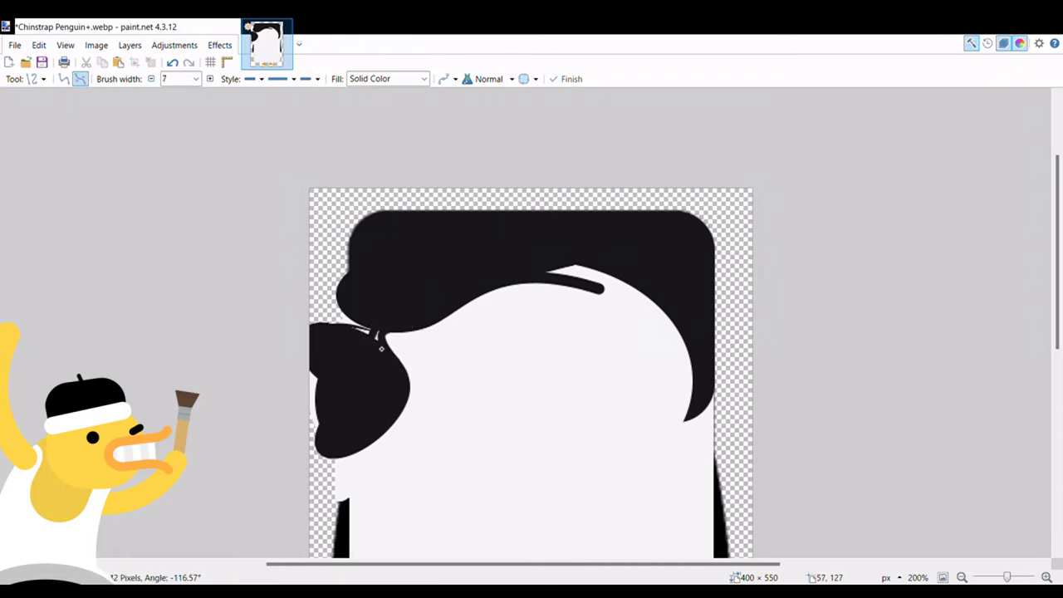
{"action": "left_click_drag", "start_coordinate": [393, 354], "coordinate": [390, 356]}
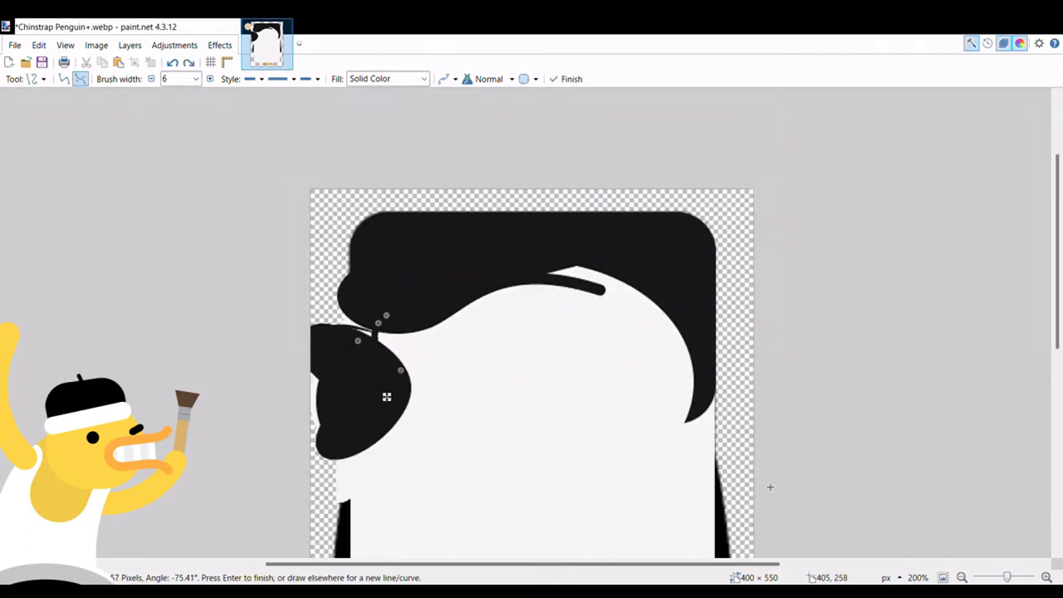
Move the cheek patch slightly down and cover the leftover black band above it with a white curve 11 px wide.
{"action": "key", "text": "m"}
{"action": "left_click_drag", "start_coordinate": [375, 373], "coordinate": [375, 393]}
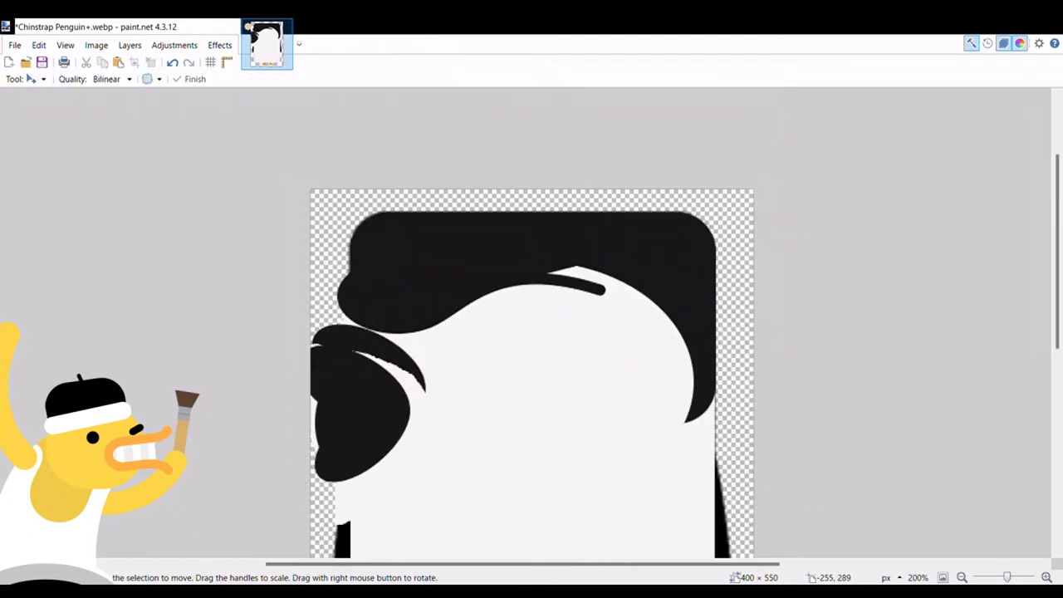
{"action": "key", "text": "o"}
{"action": "mouse_move", "coordinate": [341, 327]}
{"action": "left_mouse_down"}
{"action": "mouse_move", "coordinate": [403, 362]}
{"action": "mouse_move", "coordinate": [434, 399]}
{"action": "mouse_move", "coordinate": [430, 363]}
{"action": "left_mouse_up"}
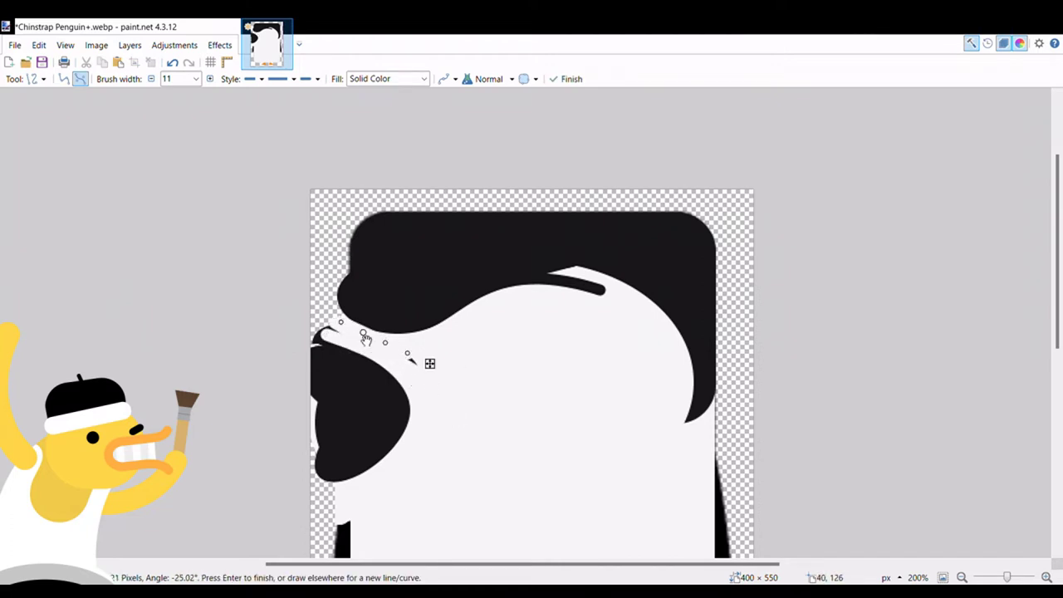
Join the left brow and cheek patches with a rounded black curve 11 px wide.
{"action": "left_click_drag", "start_coordinate": [342, 327], "coordinate": [399, 427]}
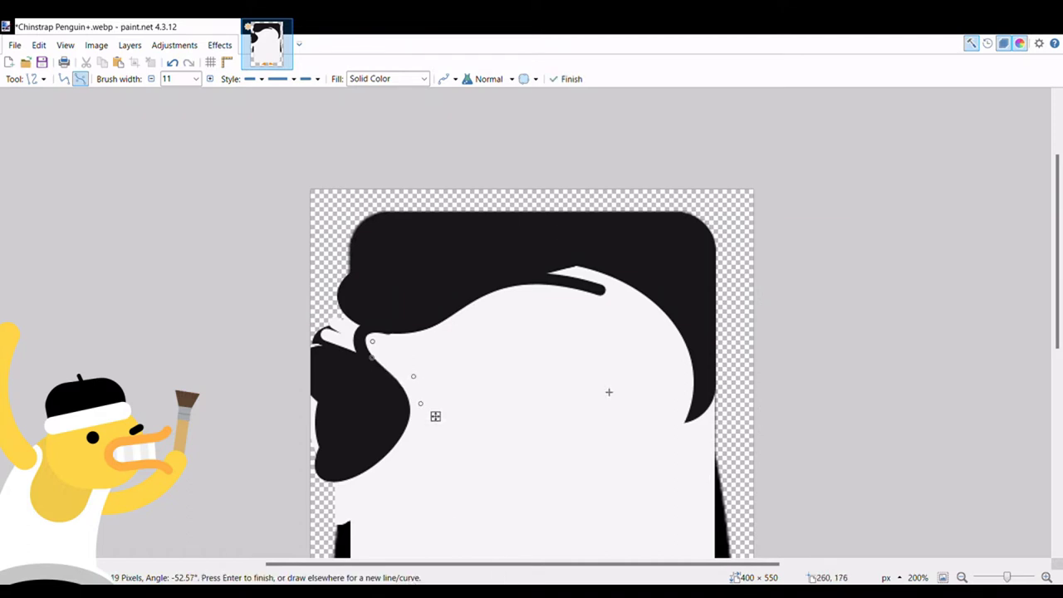
{"action": "key", "text": "Return"}
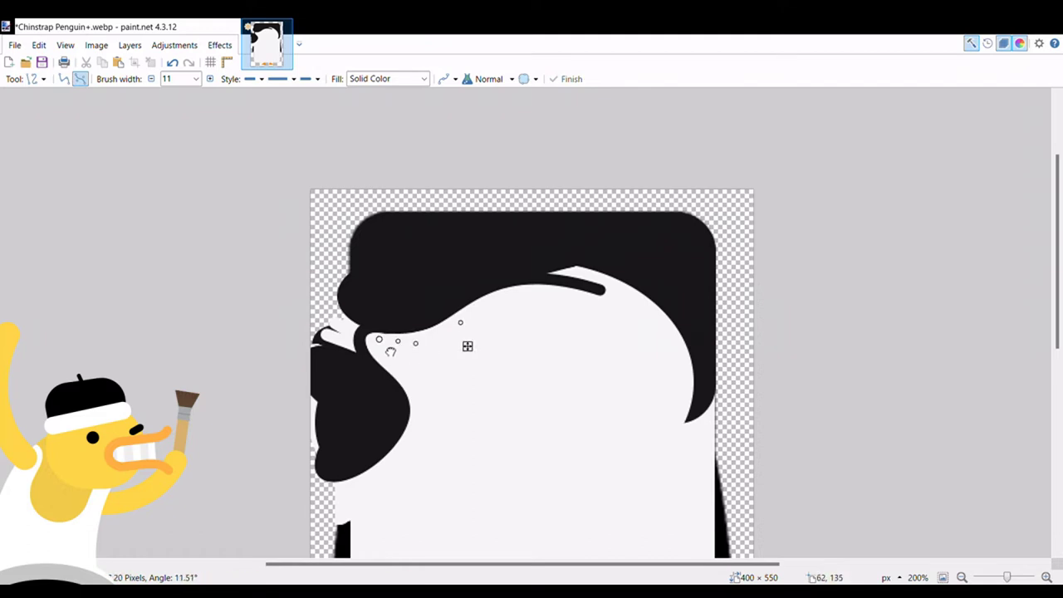
Smooth the left brow's lower edge beside the cheek join with curves 11 px wide.
{"action": "scroll", "coordinate": [566, 343], "scroll_direction": "up", "scroll_amount": 2}
{"action": "scroll", "coordinate": [566, 343], "scroll_direction": "down", "scroll_amount": 3}
{"action": "scroll", "coordinate": [567, 343], "scroll_direction": "up", "scroll_amount": 1}
{"action": "left_click_drag", "start_coordinate": [381, 342], "coordinate": [402, 384]}
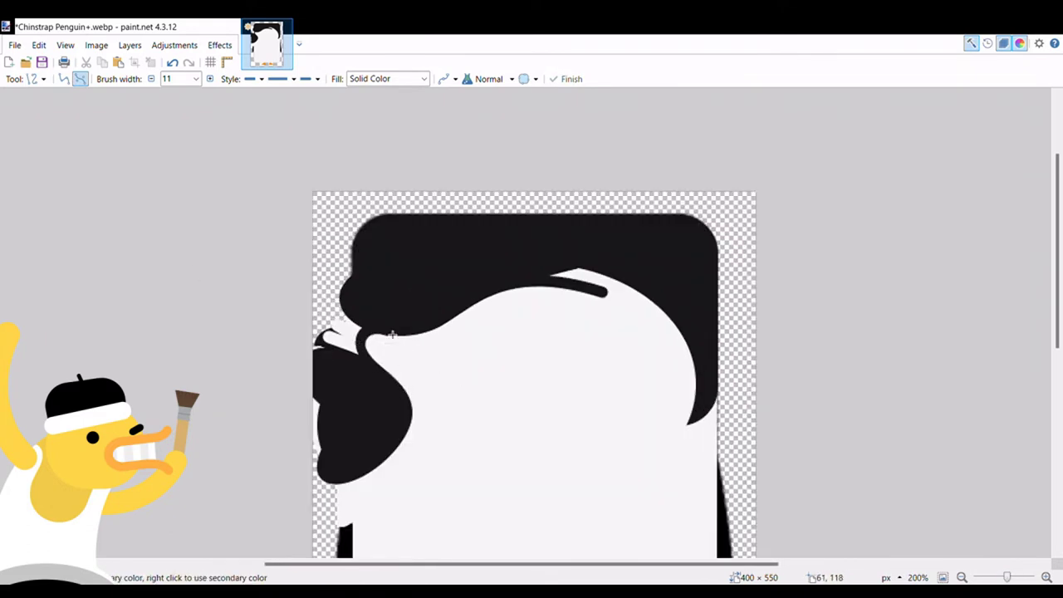
{"action": "left_click_drag", "start_coordinate": [375, 327], "coordinate": [484, 291]}
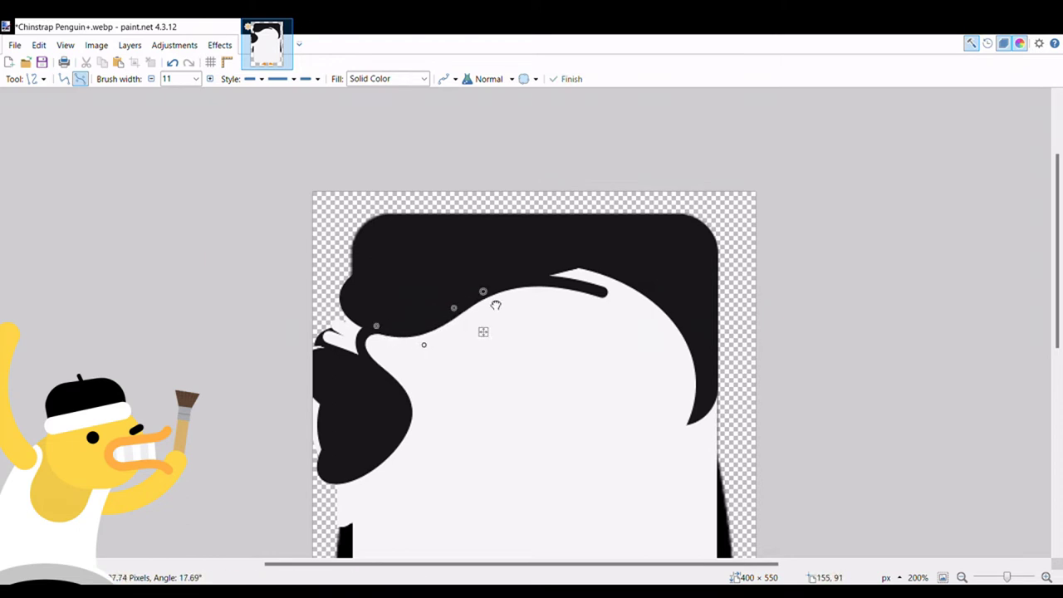
{"action": "scroll", "coordinate": [650, 464], "scroll_direction": "down", "scroll_amount": 1}
{"action": "scroll", "coordinate": [461, 326], "scroll_direction": "up", "scroll_amount": 1}
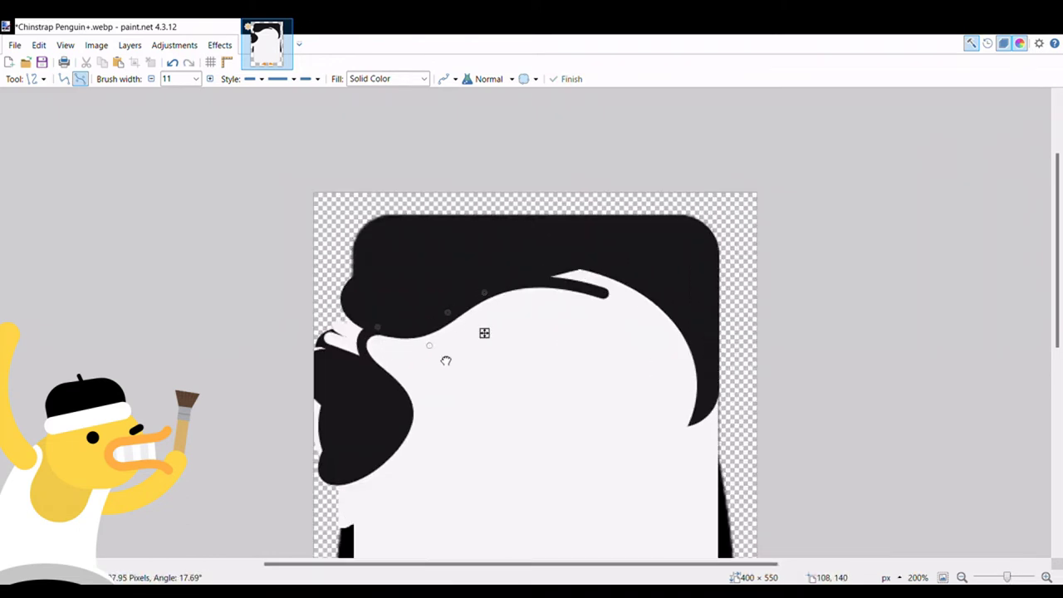
Select the strip outside the body's left edge, about 36 × 264 px, and clear the overflowing shapes from it.
{"action": "key", "text": "s"}
{"action": "key", "text": "m"}
{"action": "left_click_drag", "start_coordinate": [314, 246], "coordinate": [357, 552]}
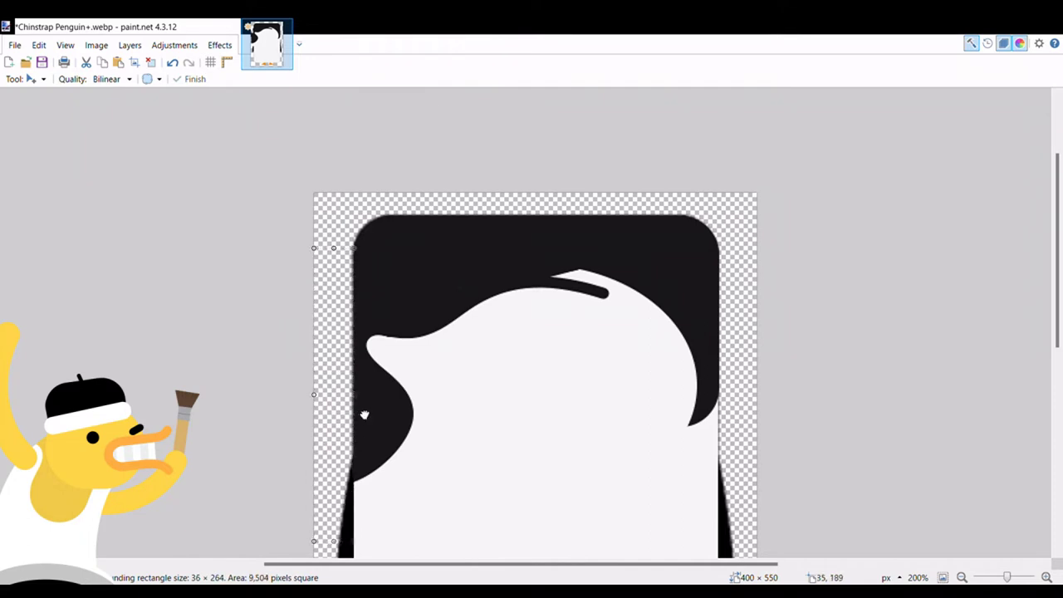
Smooth the white tip between the left brow and cheek patches with white curves 11 px wide.
{"action": "scroll", "coordinate": [113, 342], "scroll_direction": "down", "scroll_amount": 1}
{"action": "scroll", "coordinate": [113, 341], "scroll_direction": "up", "scroll_amount": 1}
{"action": "key", "text": "o"}
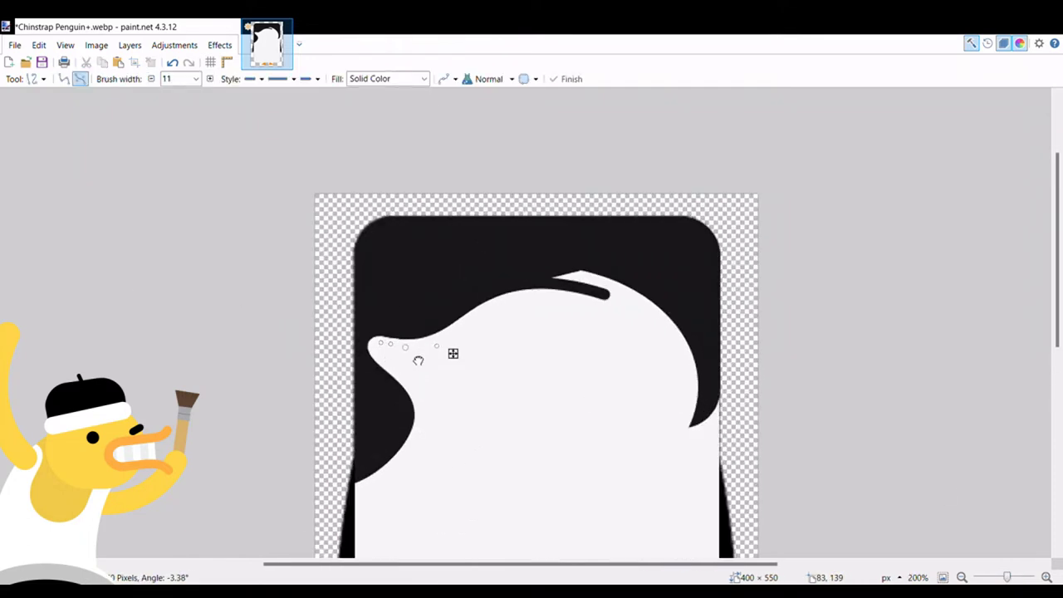
{"action": "key", "text": "Return"}
{"action": "scroll", "coordinate": [418, 359], "scroll_direction": "up", "scroll_amount": 1}
{"action": "mouse_move", "coordinate": [470, 303]}
{"action": "left_mouse_down"}
{"action": "mouse_move", "coordinate": [322, 363]}
{"action": "mouse_move", "coordinate": [310, 351]}
{"action": "left_mouse_up"}
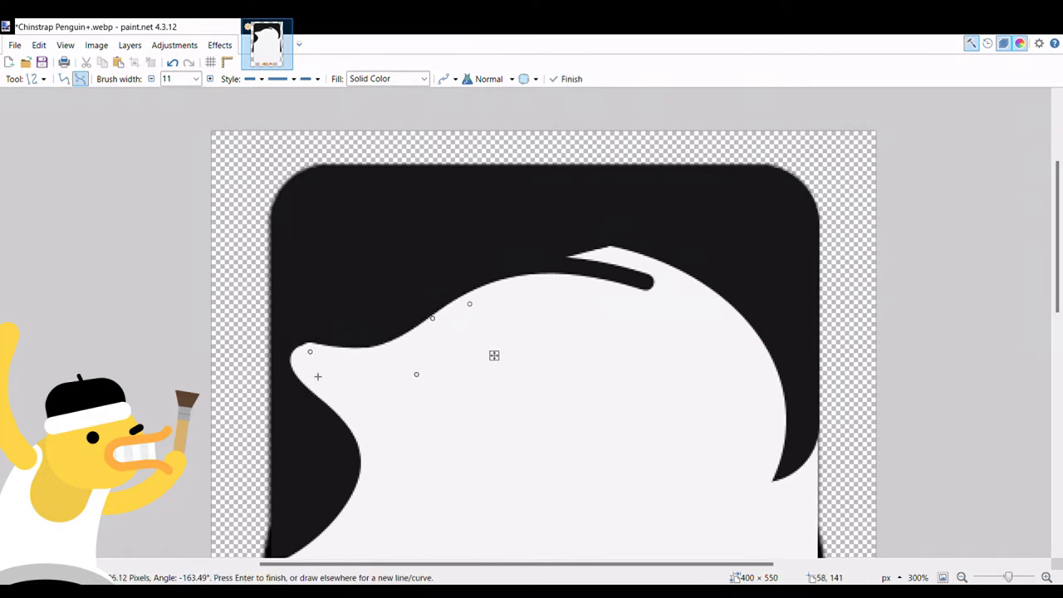
{"action": "key", "text": "Return"}
Refine the left brow's lower edge from the white tip toward the face with further white curves 11 px wide.
{"action": "scroll", "coordinate": [539, 368], "scroll_direction": "down", "scroll_amount": 1}
{"action": "mouse_move", "coordinate": [377, 345]}
{"action": "left_mouse_down"}
{"action": "mouse_move", "coordinate": [418, 357]}
{"action": "mouse_move", "coordinate": [446, 334]}
{"action": "left_mouse_up"}
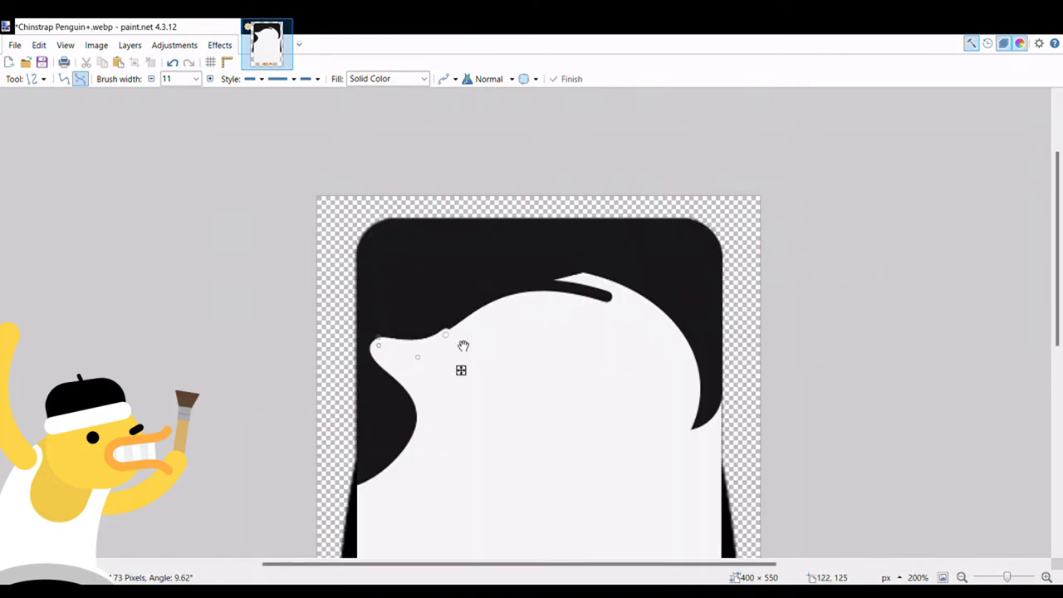
{"action": "key", "text": "Return"}
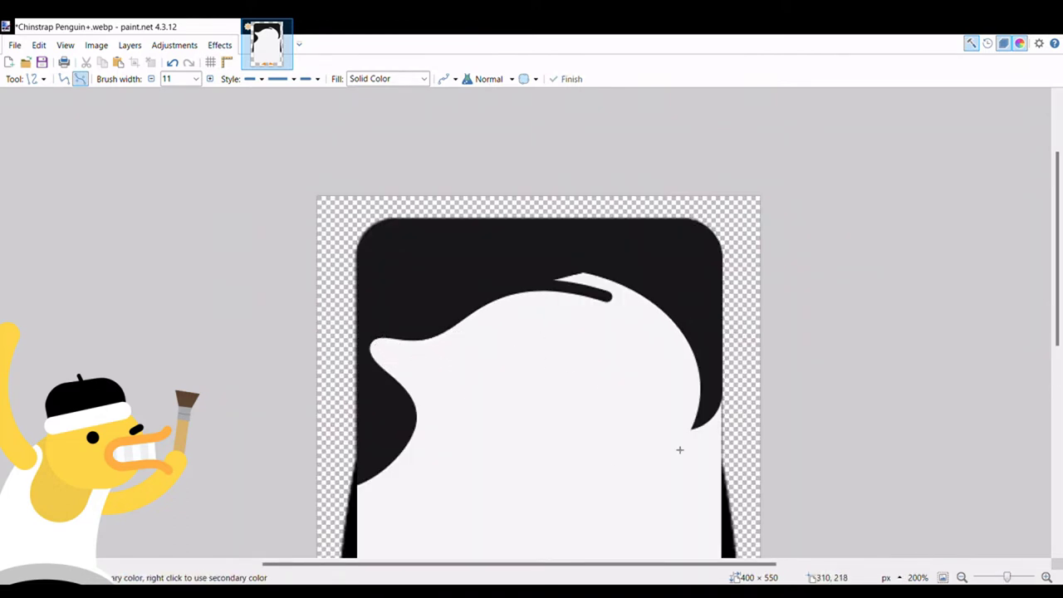
{"action": "key", "text": "Return"}
{"action": "scroll", "coordinate": [420, 373], "scroll_direction": "down", "scroll_amount": 5}
{"action": "scroll", "coordinate": [426, 386], "scroll_direction": "up", "scroll_amount": 5}
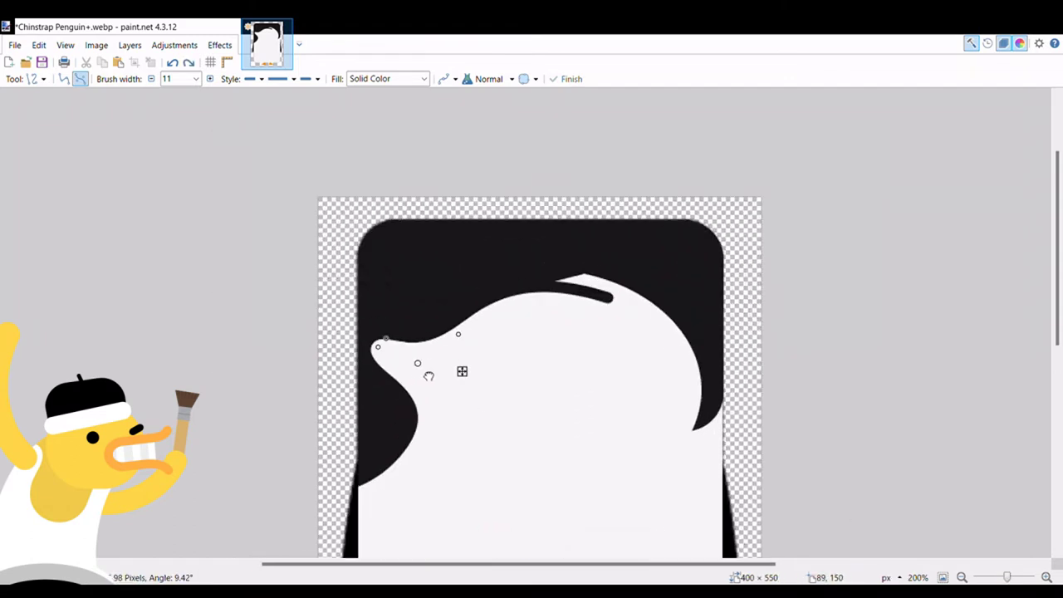
{"action": "key", "text": "Return"}
{"action": "scroll", "coordinate": [429, 376], "scroll_direction": "down", "scroll_amount": 5}
{"action": "scroll", "coordinate": [277, 255], "scroll_direction": "up", "scroll_amount": 5}
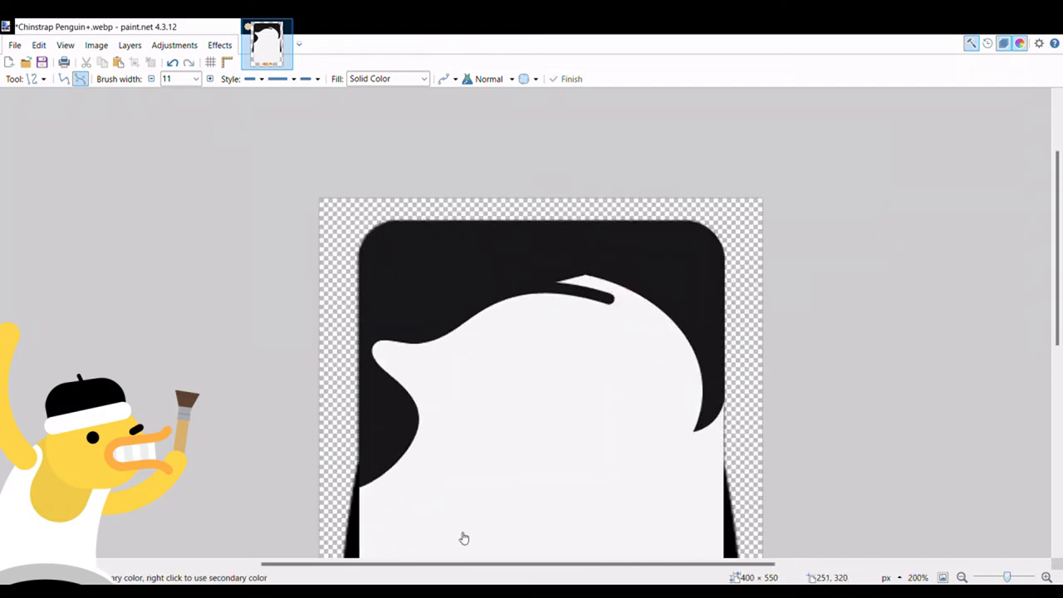
Extend the left brow in a rounded arc down to the face's midline with black curves 11 px wide.
{"action": "mouse_move", "coordinate": [450, 344]}
{"action": "left_mouse_down"}
{"action": "mouse_move", "coordinate": [526, 309]}
{"action": "mouse_move", "coordinate": [461, 285]}
{"action": "left_mouse_up"}
{"action": "left_click_drag", "start_coordinate": [589, 344], "coordinate": [544, 322]}
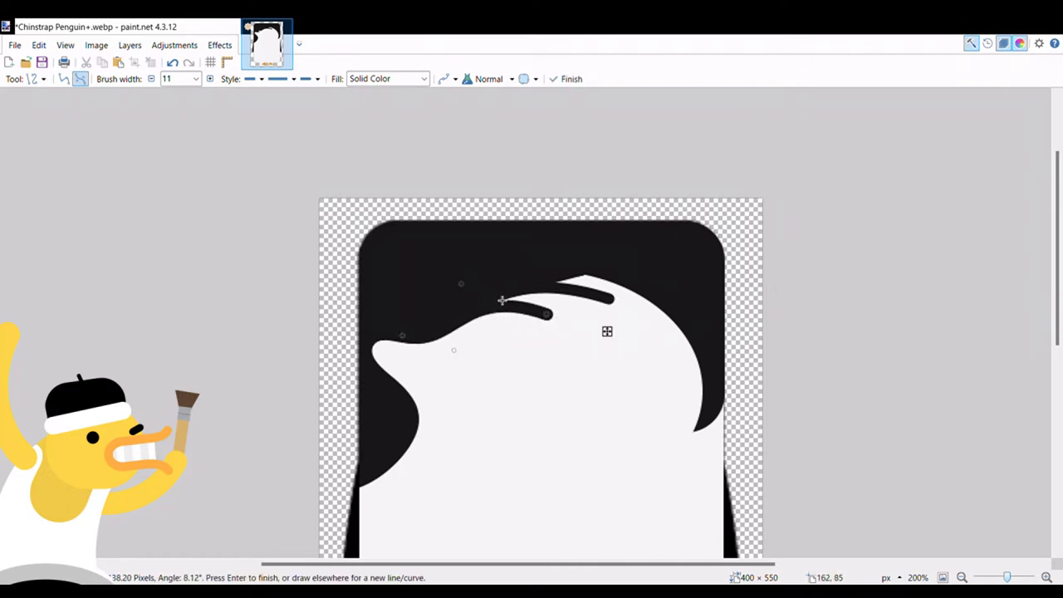
{"action": "left_click_drag", "start_coordinate": [493, 297], "coordinate": [553, 312]}
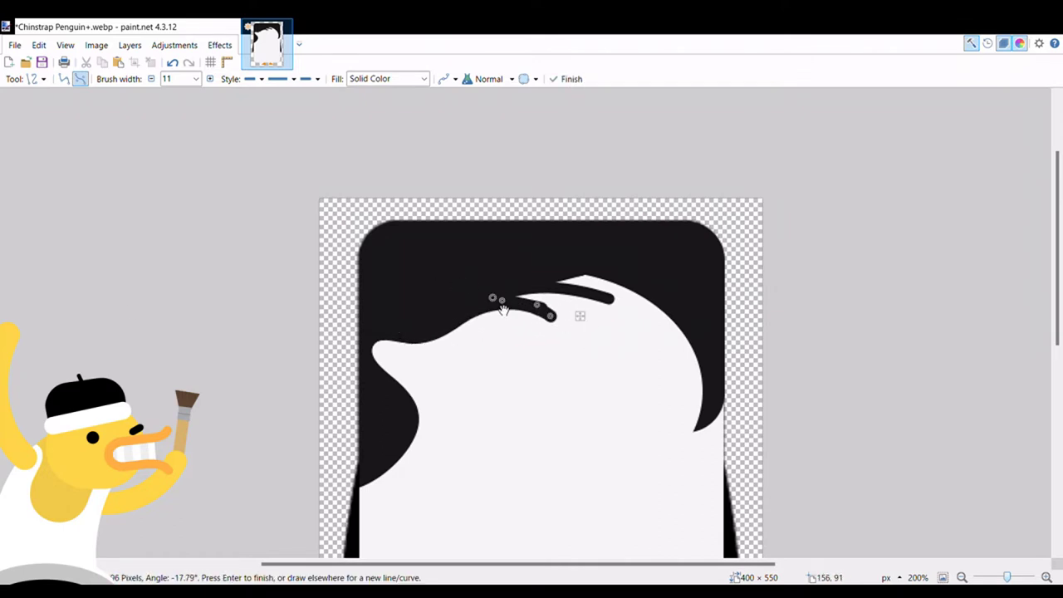
{"action": "key", "text": "Return"}
{"action": "mouse_move", "coordinate": [369, 364]}
{"action": "left_mouse_down"}
{"action": "mouse_move", "coordinate": [410, 412]}
{"action": "mouse_move", "coordinate": [411, 401]}
{"action": "left_mouse_up"}
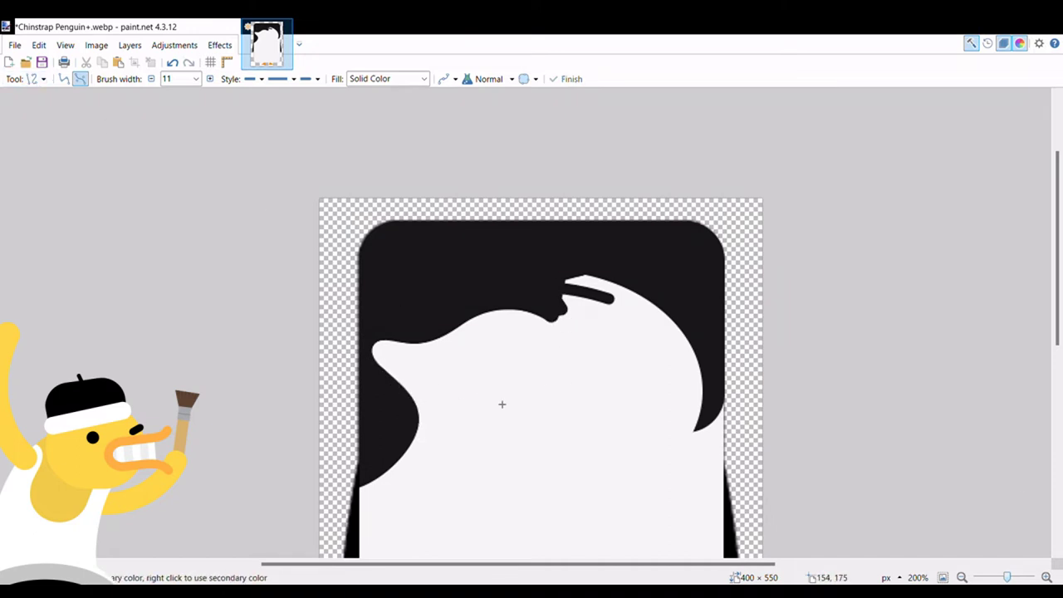
Try to mirror a copy of the left face half, about 200 × 227 px, onto the face's right side.
{"action": "key", "text": "s"}
{"action": "mouse_move", "coordinate": [320, 290]}
{"action": "left_mouse_down"}
{"action": "mouse_move", "coordinate": [482, 360]}
{"action": "mouse_move", "coordinate": [550, 551]}
{"action": "left_mouse_up"}
{"action": "key", "text": "ctrl+c"}
{"action": "key", "text": "ctrl+v"}
{"action": "left_click_drag", "start_coordinate": [320, 465], "coordinate": [780, 469]}
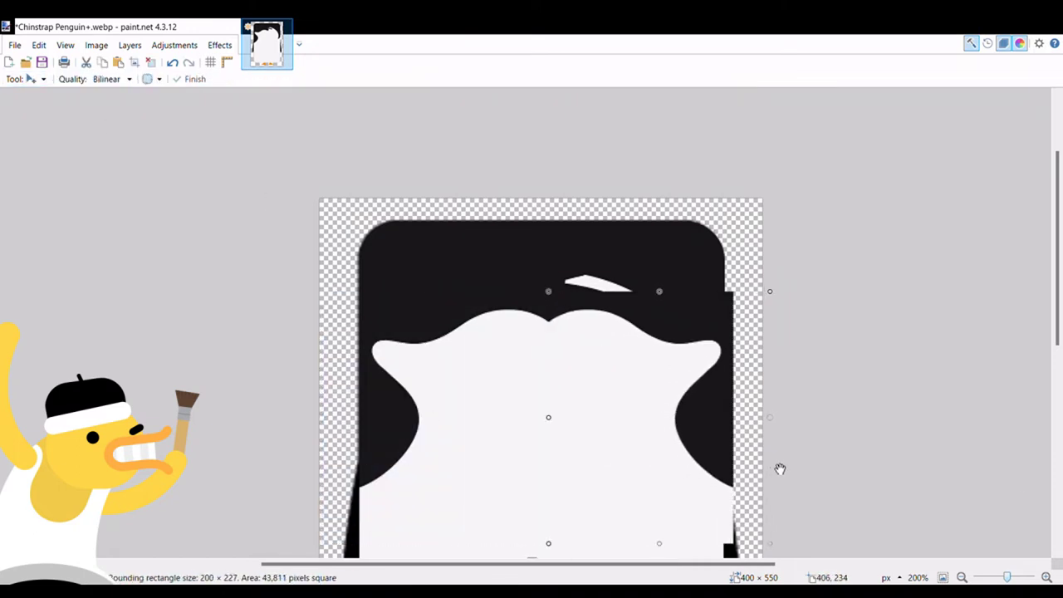
{"action": "key", "text": "ctrl+z"}
Lasso the left brow's inner part, about 166 × 109 px, and nudge it slightly away from the midline.
{"action": "key", "text": "s"}
{"action": "left_click_drag", "start_coordinate": [581, 277], "coordinate": [599, 342]}
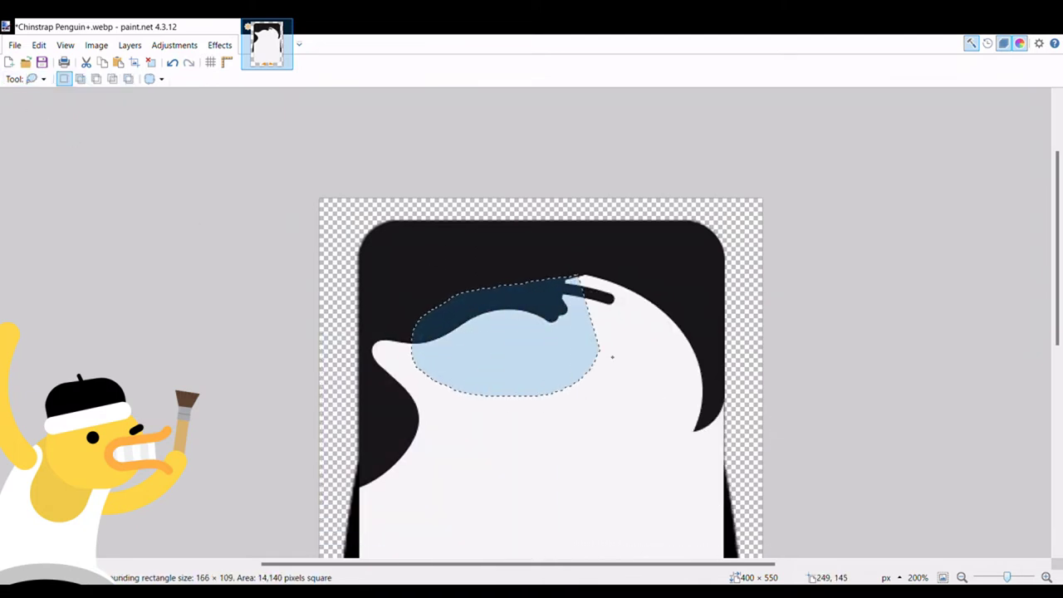
{"action": "key", "text": "m"}
{"action": "scroll", "coordinate": [631, 382], "scroll_direction": "down", "scroll_amount": 9}
{"action": "scroll", "coordinate": [631, 382], "scroll_direction": "up", "scroll_amount": 10}
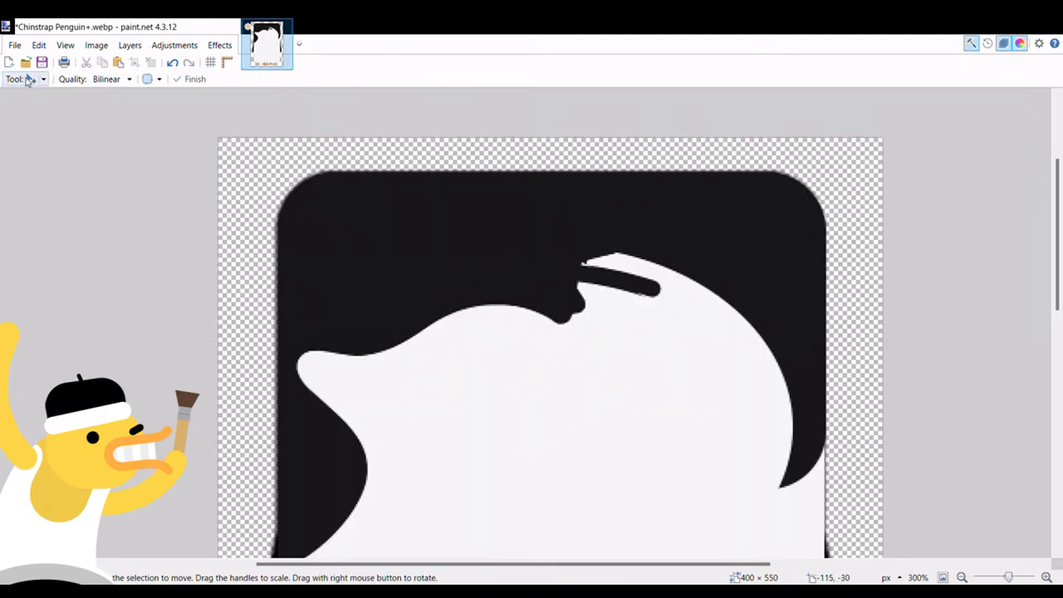
Copy the left half of the face markings and place it mirrored over the right half, about 178 × 220 px.
{"action": "key", "text": "s"}
{"action": "scroll", "coordinate": [548, 332], "scroll_direction": "down", "scroll_amount": 1}
{"action": "left_click_drag", "start_coordinate": [278, 178], "coordinate": [558, 546]}
{"action": "key", "text": "ctrl+c"}
{"action": "key", "text": "ctrl+v"}
{"action": "left_click_drag", "start_coordinate": [268, 362], "coordinate": [859, 451]}
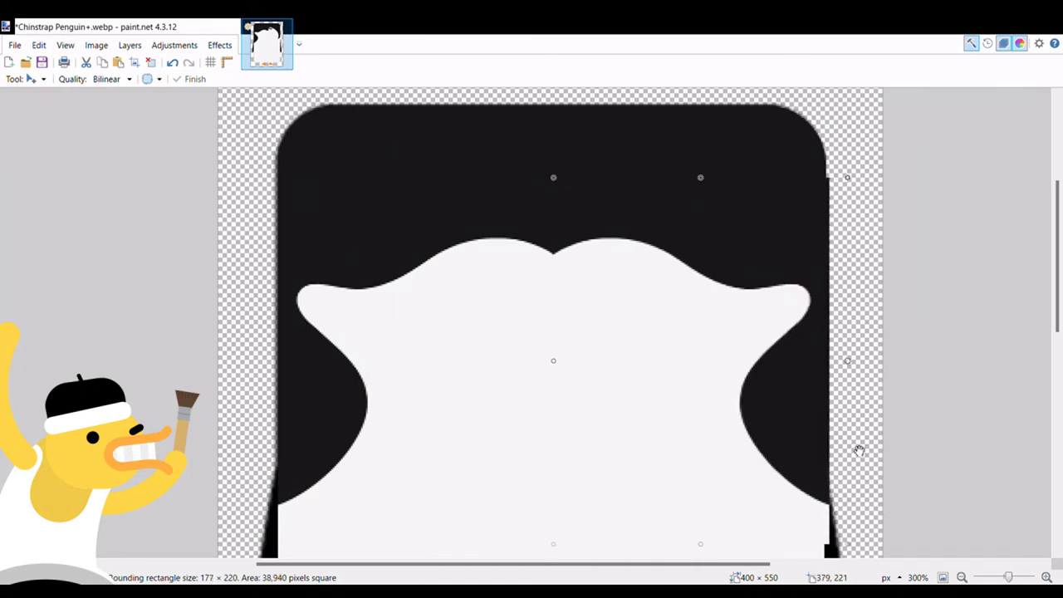
{"action": "key", "text": "ctrl+z"}
{"action": "left_click_drag", "start_coordinate": [268, 363], "coordinate": [853, 413]}
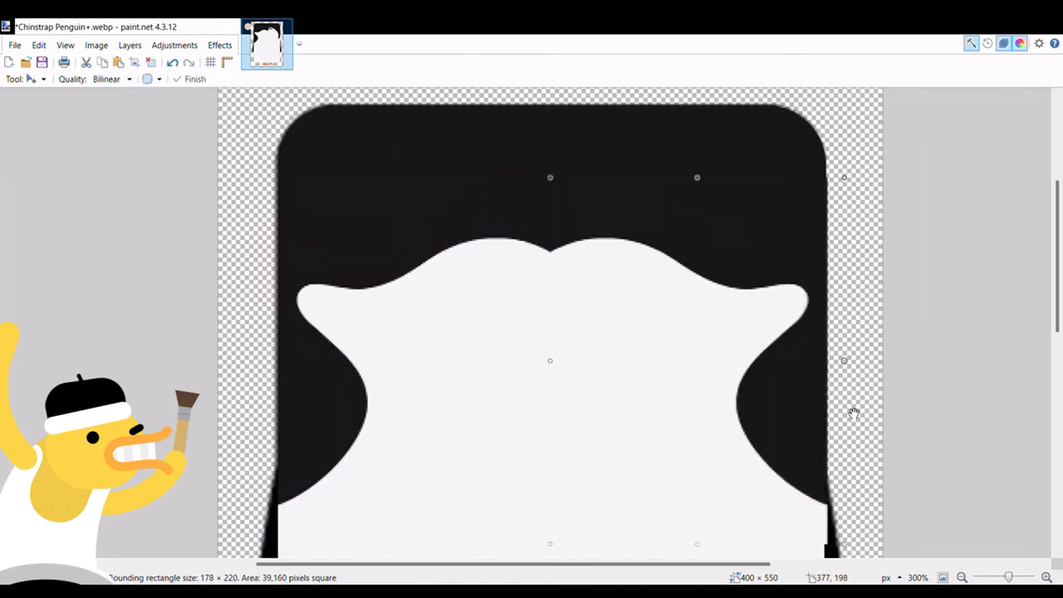
Select the mirrored face markings, about 381 × 292 px, move them up on the body and deselect.
{"action": "key", "text": "ctrl+0"}
{"action": "key", "text": "s"}
{"action": "left_click_drag", "start_coordinate": [432, 295], "coordinate": [636, 449]}
{"action": "key", "text": "m"}
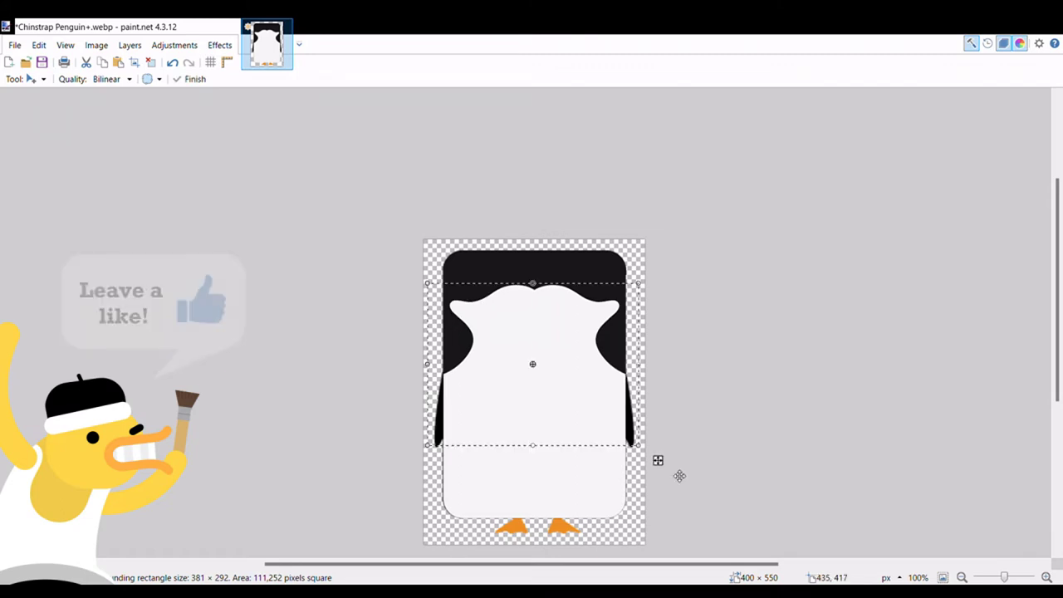
{"action": "scroll", "coordinate": [615, 335], "scroll_direction": "up", "scroll_amount": 2}
{"action": "key", "text": "ctrl+d"}
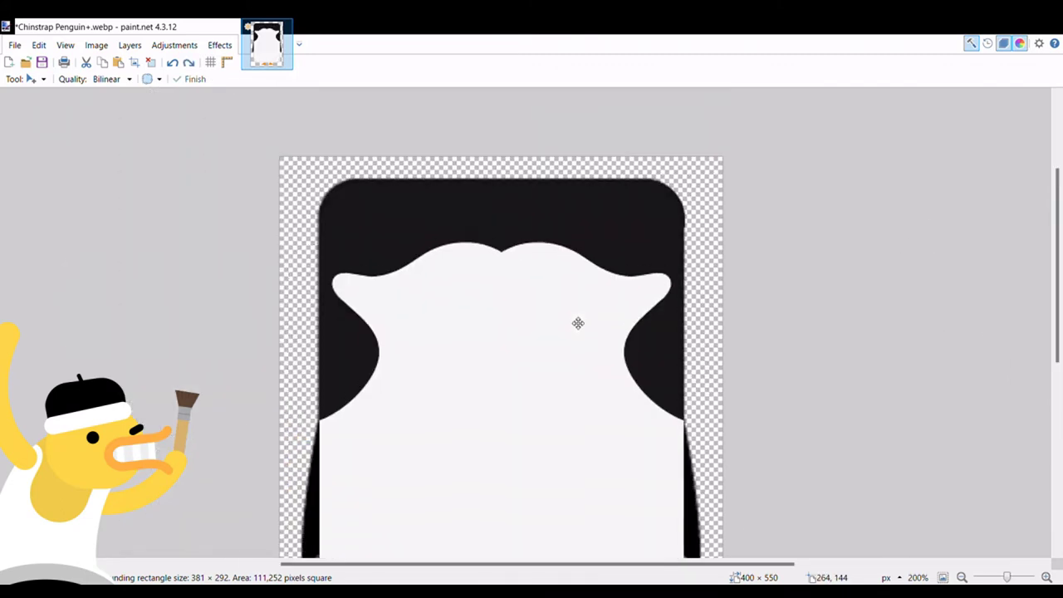
Try to mirror the head's upper left part, about 204 × 168 px, onto the right side.
{"action": "scroll", "coordinate": [581, 311], "scroll_direction": "down", "scroll_amount": 3}
{"action": "scroll", "coordinate": [585, 301], "scroll_direction": "up", "scroll_amount": 1}
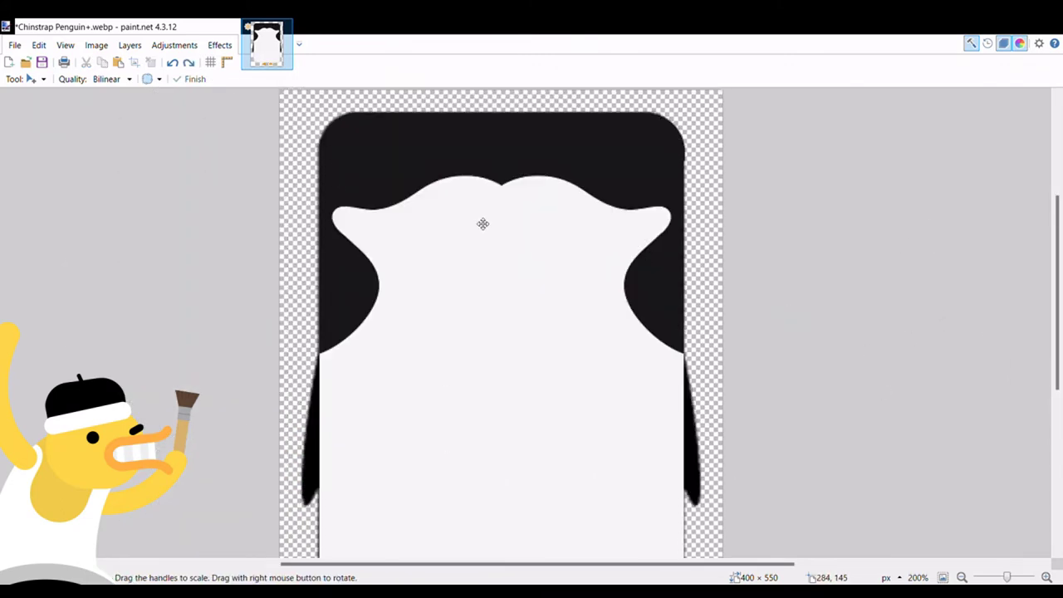
{"action": "key", "text": "s"}
{"action": "left_click_drag", "start_coordinate": [279, 99], "coordinate": [504, 289]}
{"action": "key", "text": "m"}
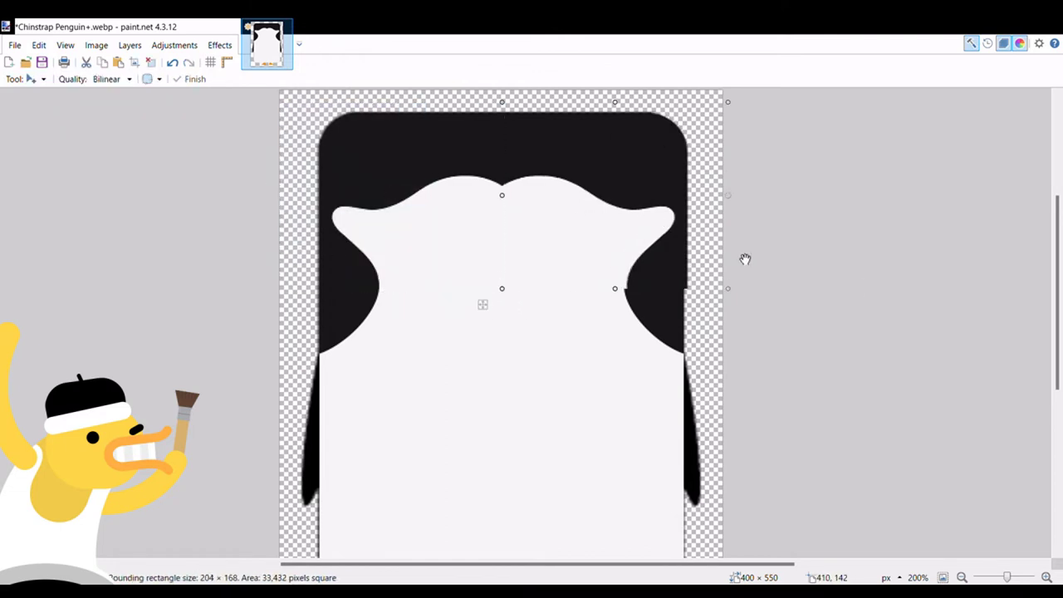
{"action": "key", "text": "ctrl+z"}
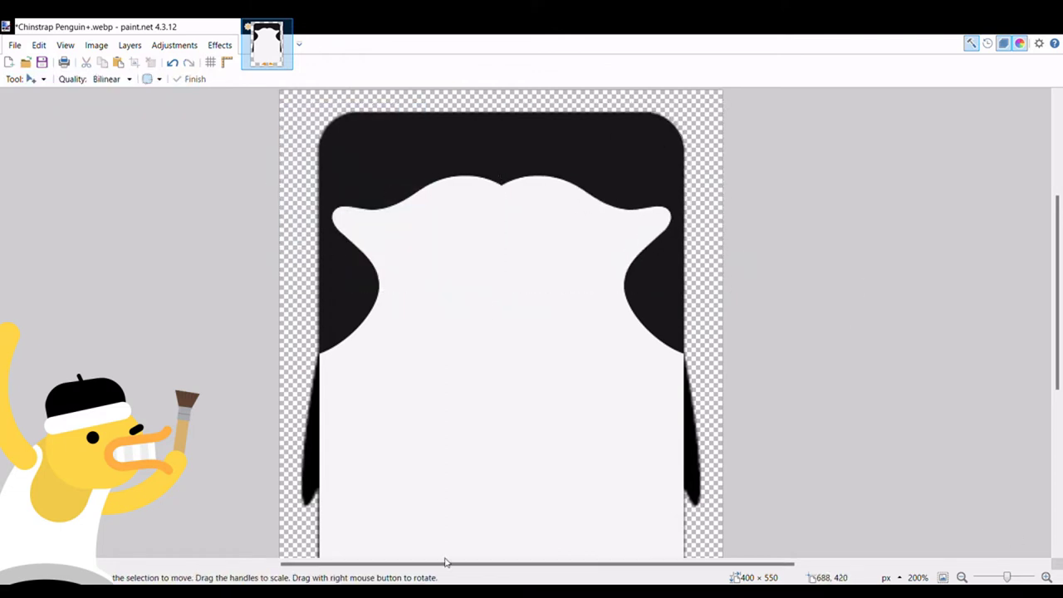
Draw a tilted black rounded rectangle with corner size 54 over the body's left side below the cheek patch.
{"action": "scroll", "coordinate": [557, 427], "scroll_direction": "down", "scroll_amount": 2}
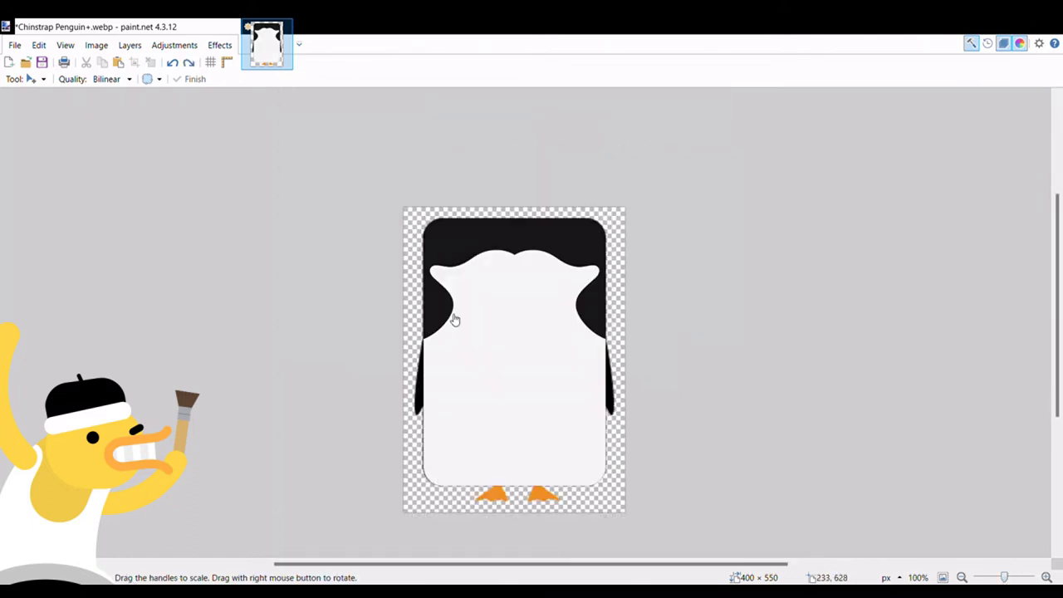
{"action": "key", "text": "o"}
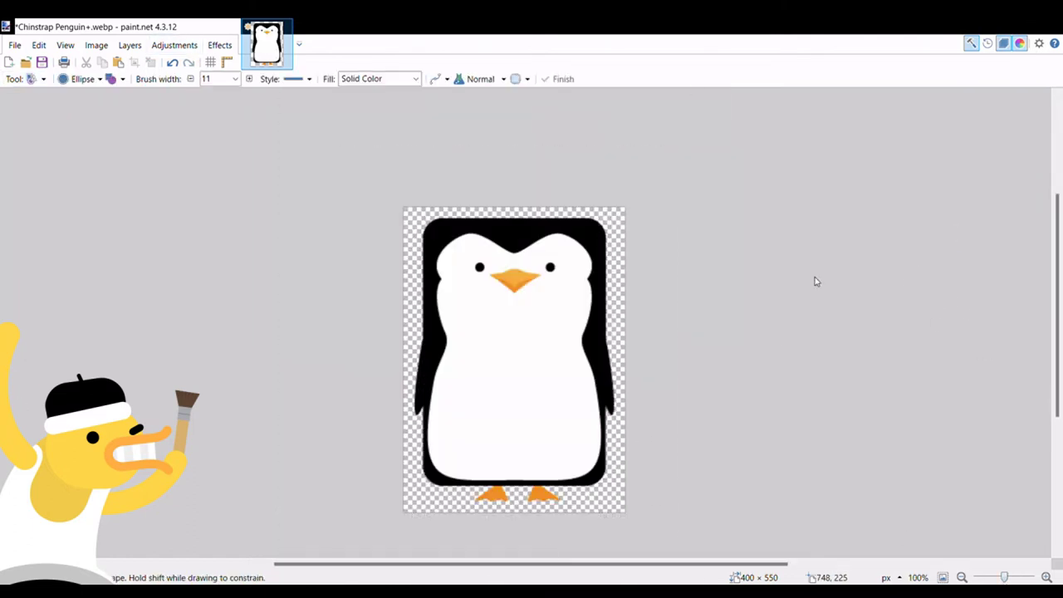
{"action": "mouse_move", "coordinate": [416, 324]}
{"action": "left_mouse_down"}
{"action": "mouse_move", "coordinate": [456, 420]}
{"action": "mouse_move", "coordinate": [441, 390]}
{"action": "mouse_move", "coordinate": [411, 377]}
{"action": "mouse_move", "coordinate": [415, 366]}
{"action": "mouse_move", "coordinate": [443, 368]}
{"action": "left_mouse_up"}
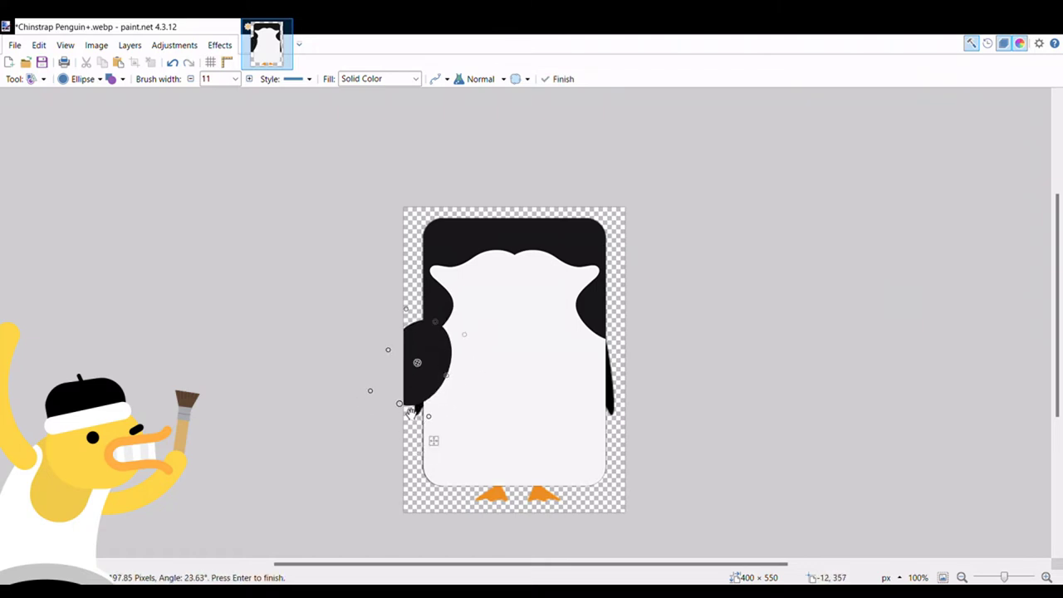
{"action": "key", "text": "Return"}
{"action": "scroll", "coordinate": [437, 349], "scroll_direction": "up", "scroll_amount": 2}
{"action": "left_click", "coordinate": [83, 79]}
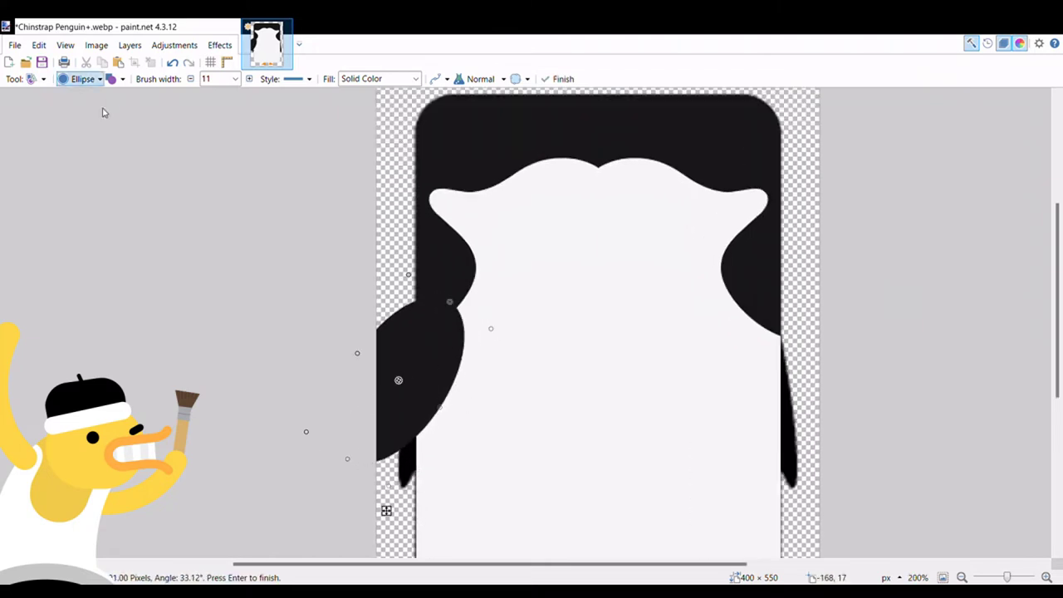
{"action": "left_click", "coordinate": [102, 109]}
{"action": "type", "text": "54"}
{"action": "left_click_drag", "start_coordinate": [491, 334], "coordinate": [466, 546]}
{"action": "key", "text": "Return"}
Join the left cheek patch and the new shoulder shape with a rounded black curve 11 px wide.
{"action": "key", "text": "o"}
{"action": "left_click_drag", "start_coordinate": [451, 289], "coordinate": [448, 345]}
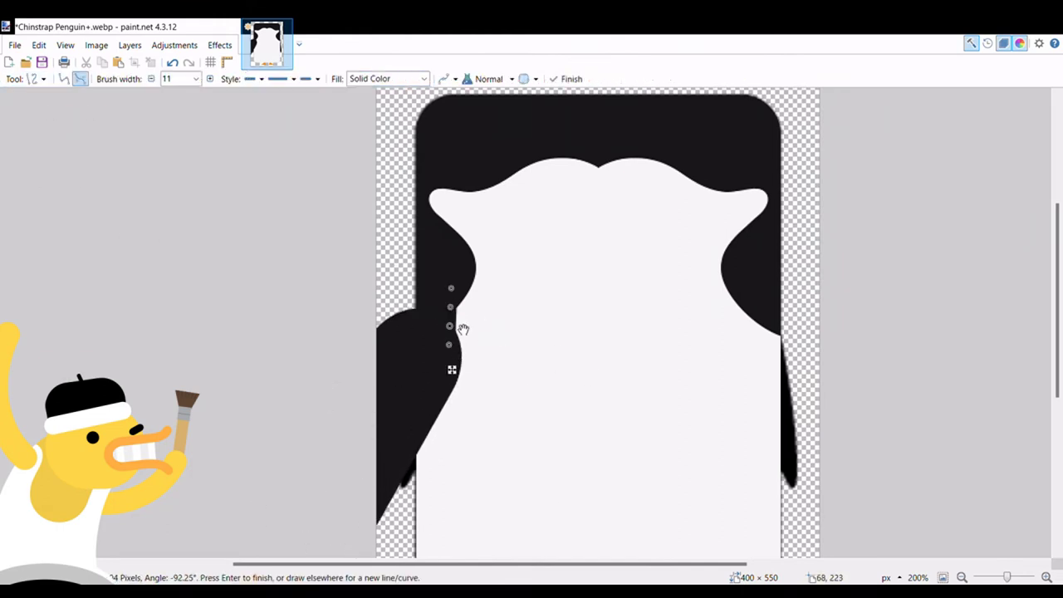
{"action": "left_click_drag", "start_coordinate": [451, 288], "coordinate": [457, 285]}
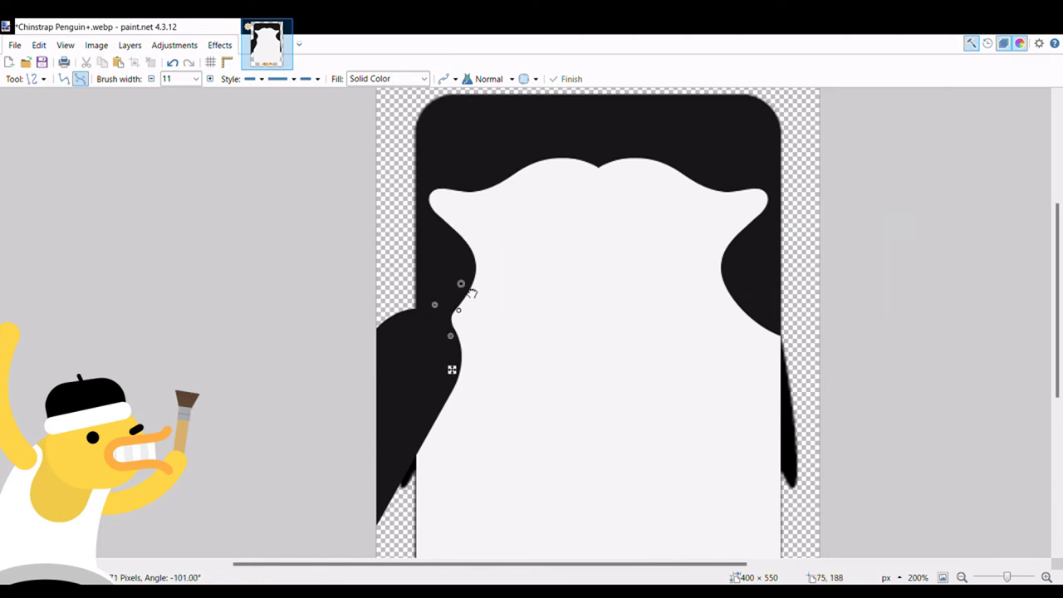
{"action": "scroll", "coordinate": [510, 290], "scroll_direction": "down", "scroll_amount": 5}
{"action": "scroll", "coordinate": [481, 321], "scroll_direction": "up", "scroll_amount": 5}
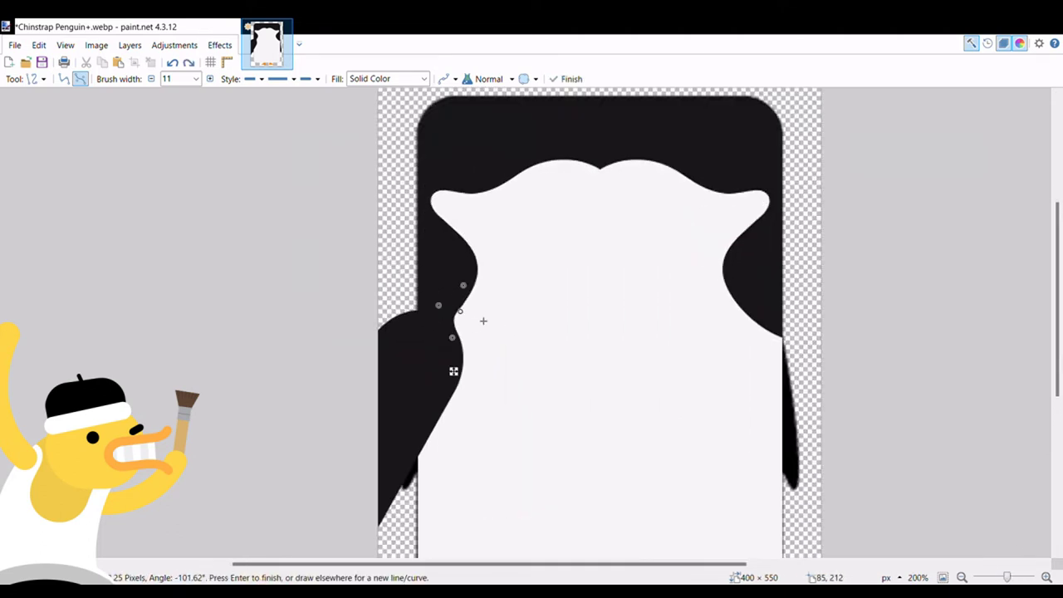
Select the strip outside the body's left edge and clear the overflowing shoulder shape from it.
{"action": "key", "text": "s"}
{"action": "mouse_move", "coordinate": [379, 202]}
{"action": "left_mouse_down"}
{"action": "mouse_move", "coordinate": [420, 309]}
{"action": "mouse_move", "coordinate": [417, 555]}
{"action": "left_mouse_up"}
{"action": "key", "text": "m"}
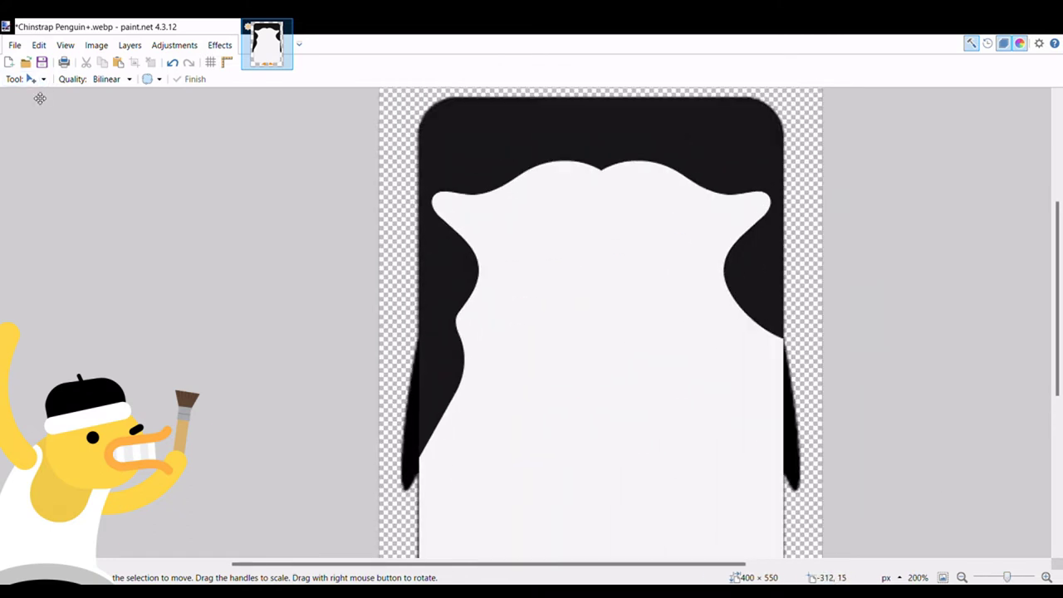
{"action": "left_click_drag", "start_coordinate": [1007, 579], "coordinate": [1004, 579]}
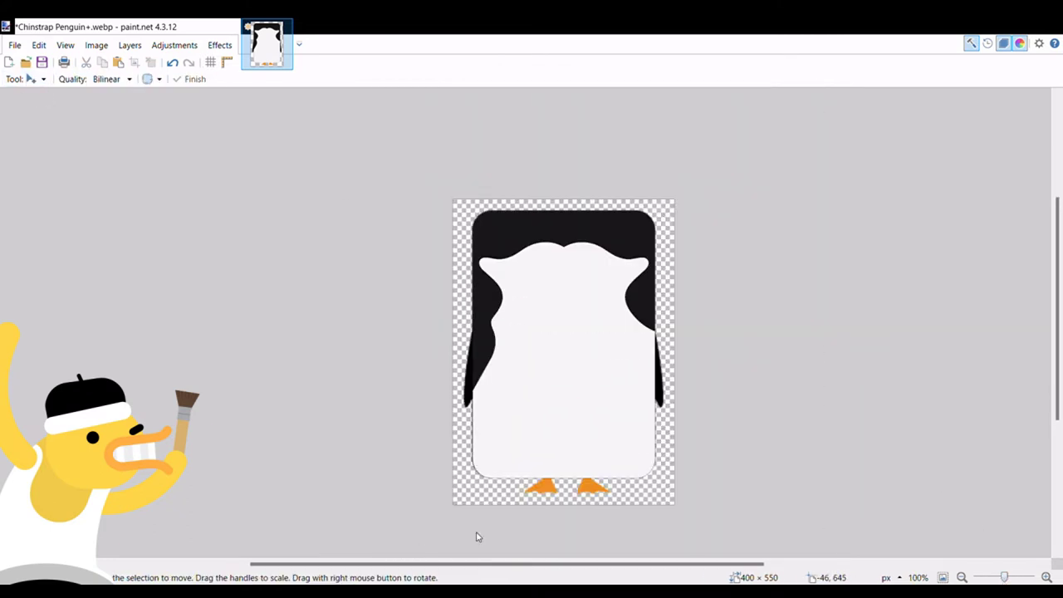
Draw a white ellipse tilted about 19° over the left flipper.
{"action": "key", "text": "o"}
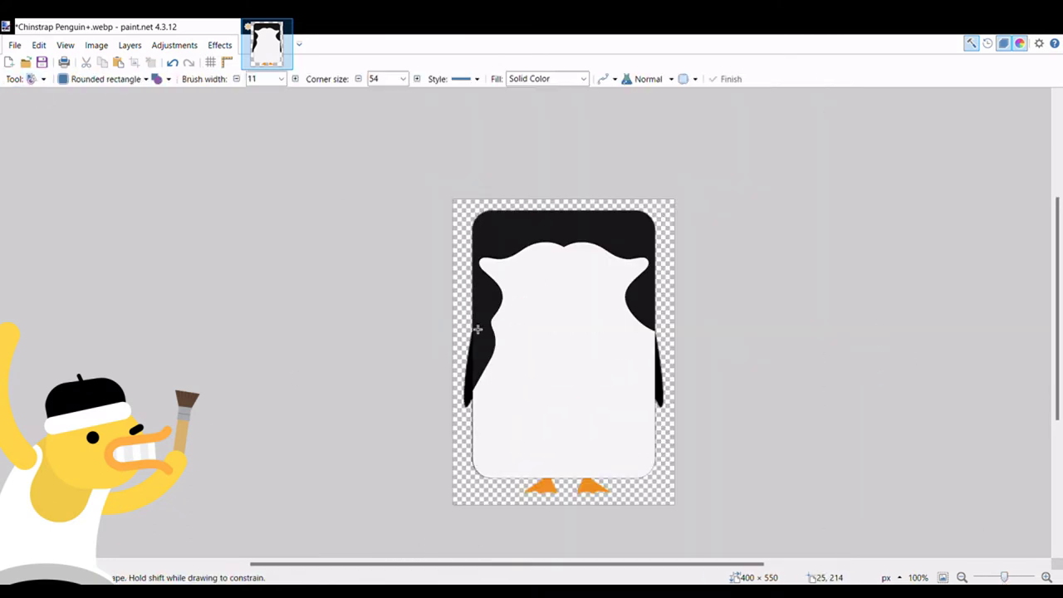
{"action": "mouse_move", "coordinate": [476, 328]}
{"action": "left_mouse_down"}
{"action": "mouse_move", "coordinate": [493, 404]}
{"action": "mouse_move", "coordinate": [502, 391]}
{"action": "left_mouse_up"}
{"action": "left_click", "coordinate": [113, 79]}
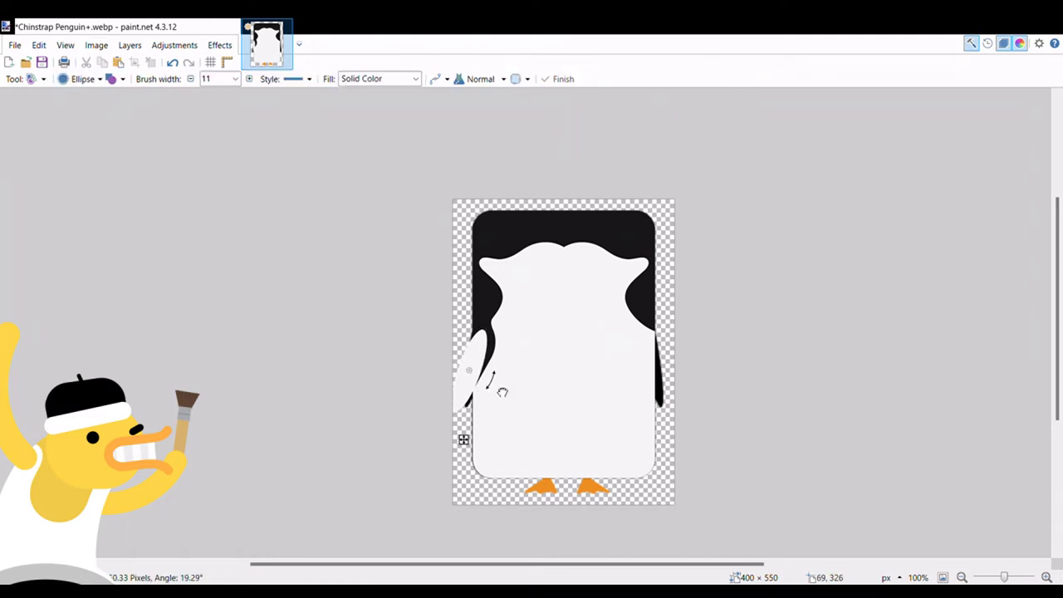
{"action": "scroll", "coordinate": [480, 357], "scroll_direction": "up", "scroll_amount": 2}
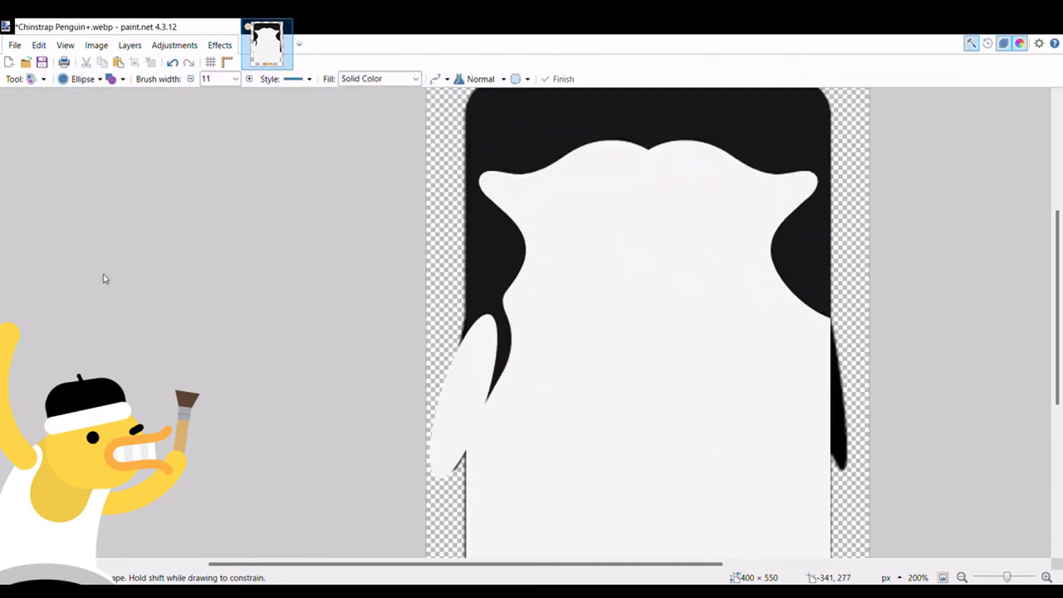
Draw narrow tilted black ellipses over the white ellipse to reshape the left flipper.
{"action": "key", "text": "x"}
{"action": "left_click_drag", "start_coordinate": [516, 352], "coordinate": [508, 344]}
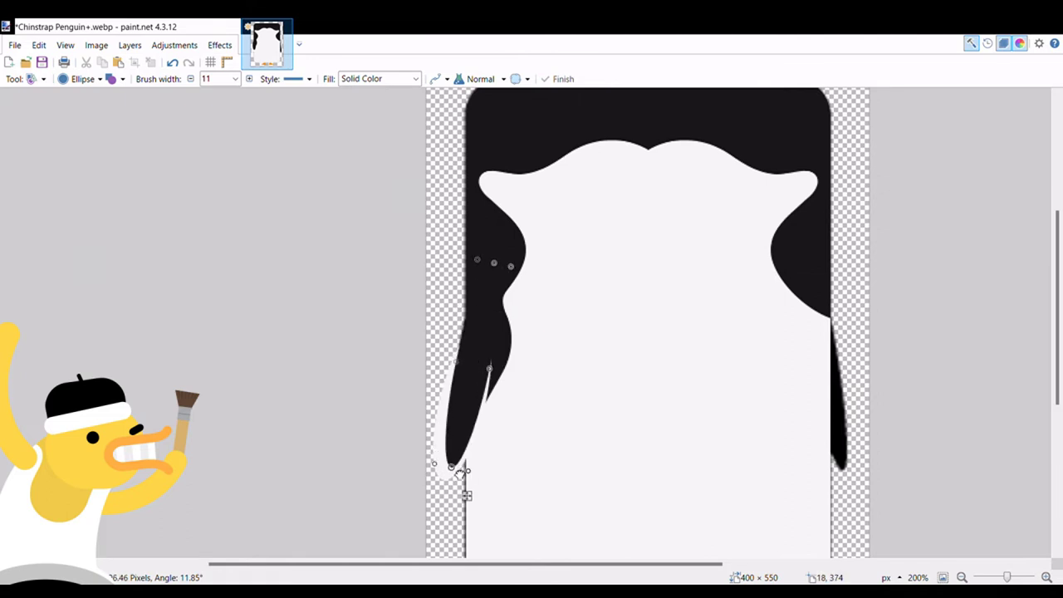
{"action": "left_click_drag", "start_coordinate": [490, 382], "coordinate": [498, 341]}
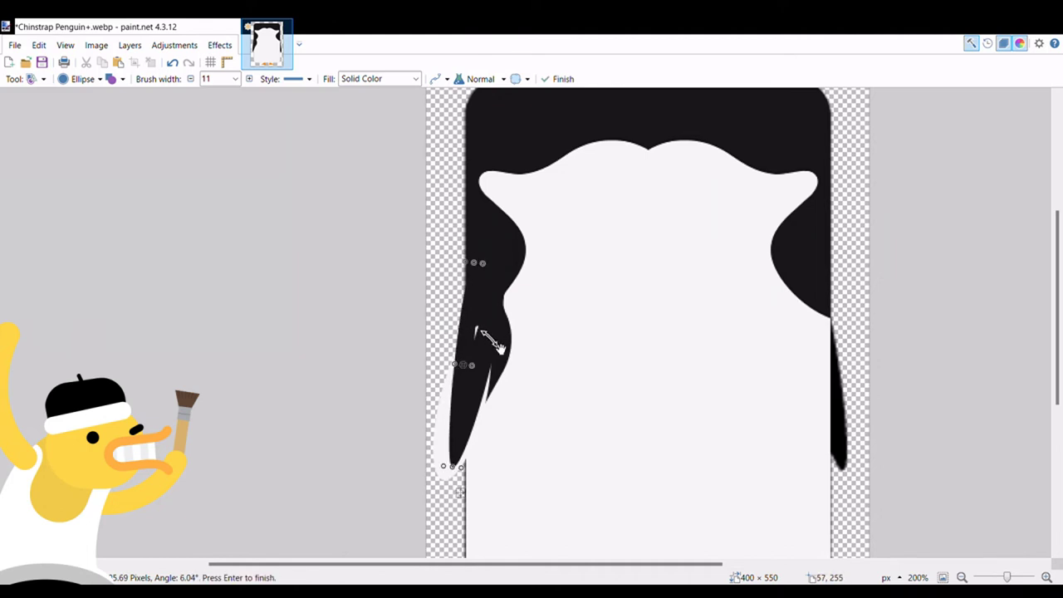
{"action": "key", "text": "Return"}
Undo the last edits at the left flipper and clear the overflow from the strip outside the body above it, about 36 × 99 px.
{"action": "key", "text": "ctrl+z"}
{"action": "key", "text": "ctrl+z"}
{"action": "key", "text": "ctrl+z"}
{"action": "key", "text": "ctrl+z"}
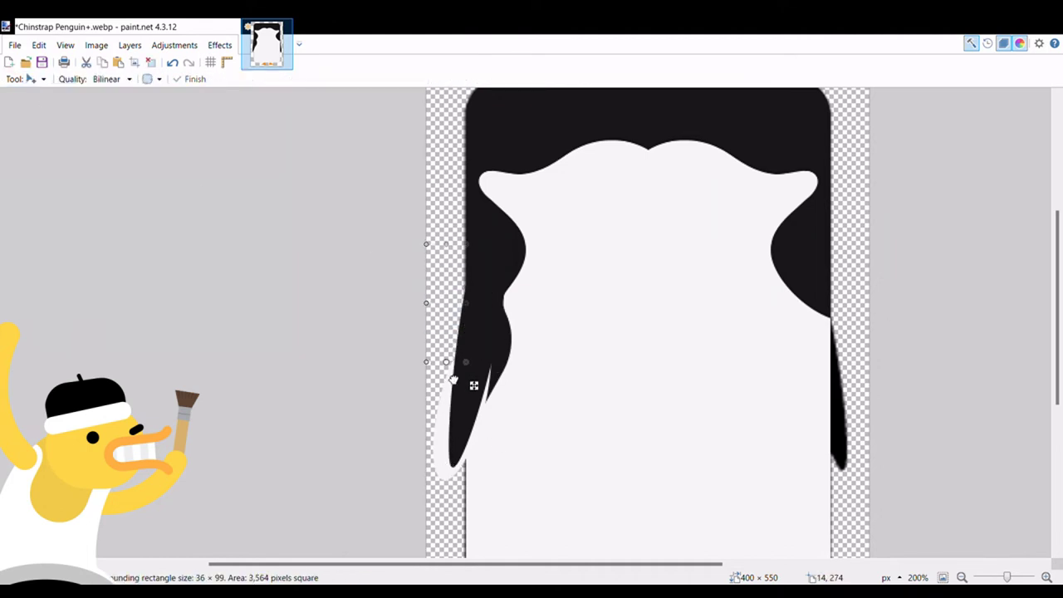
{"action": "scroll", "coordinate": [987, 471], "scroll_direction": "down", "scroll_amount": 6}
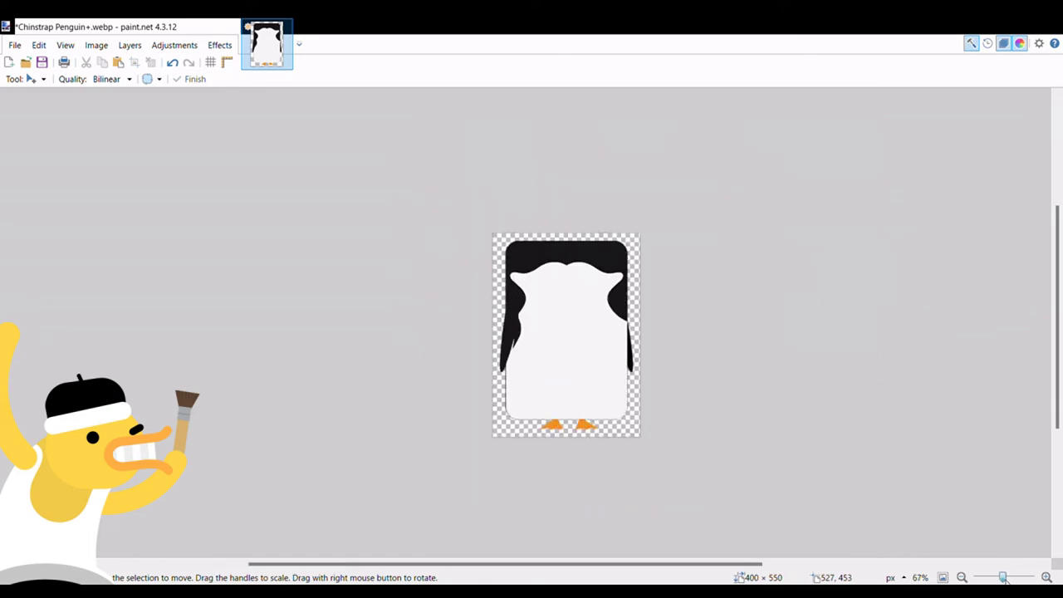
Draw narrow tilted white ellipses along the lower edges of the left flipper to trim its outline.
{"action": "scroll", "coordinate": [892, 308], "scroll_direction": "up", "scroll_amount": 6}
{"action": "key", "text": "o"}
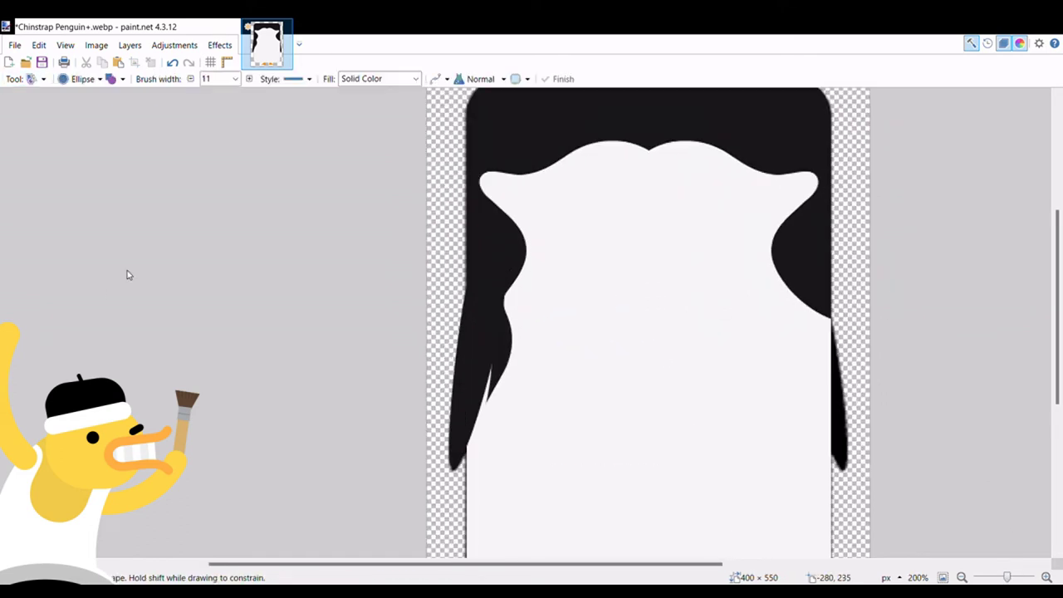
{"action": "mouse_move", "coordinate": [499, 357]}
{"action": "left_mouse_down"}
{"action": "mouse_move", "coordinate": [468, 505]}
{"action": "mouse_move", "coordinate": [494, 438]}
{"action": "left_mouse_up"}
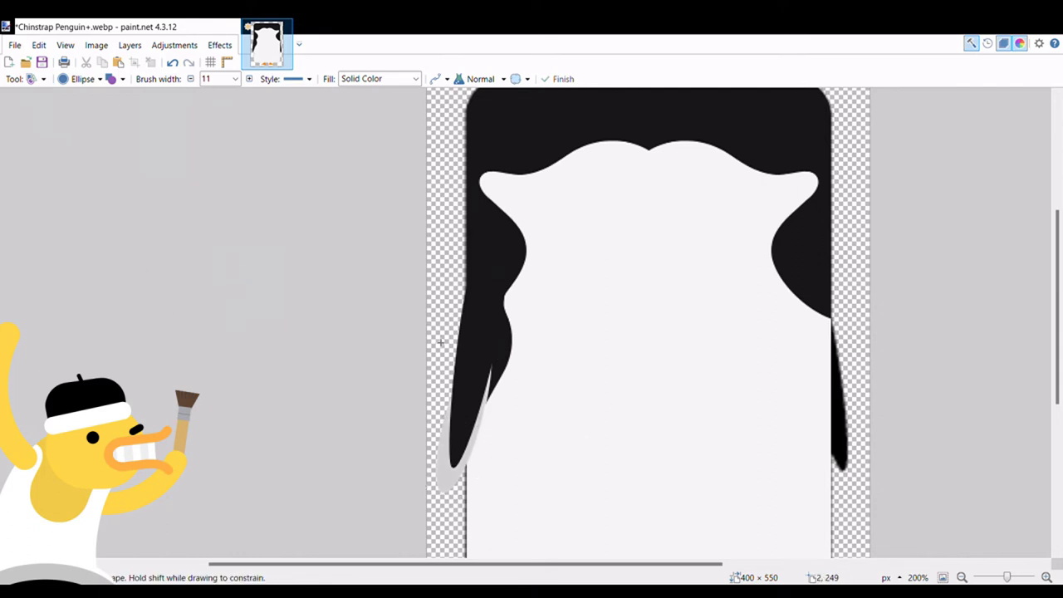
{"action": "left_click_drag", "start_coordinate": [439, 339], "coordinate": [481, 360]}
{"action": "key", "text": "Return"}
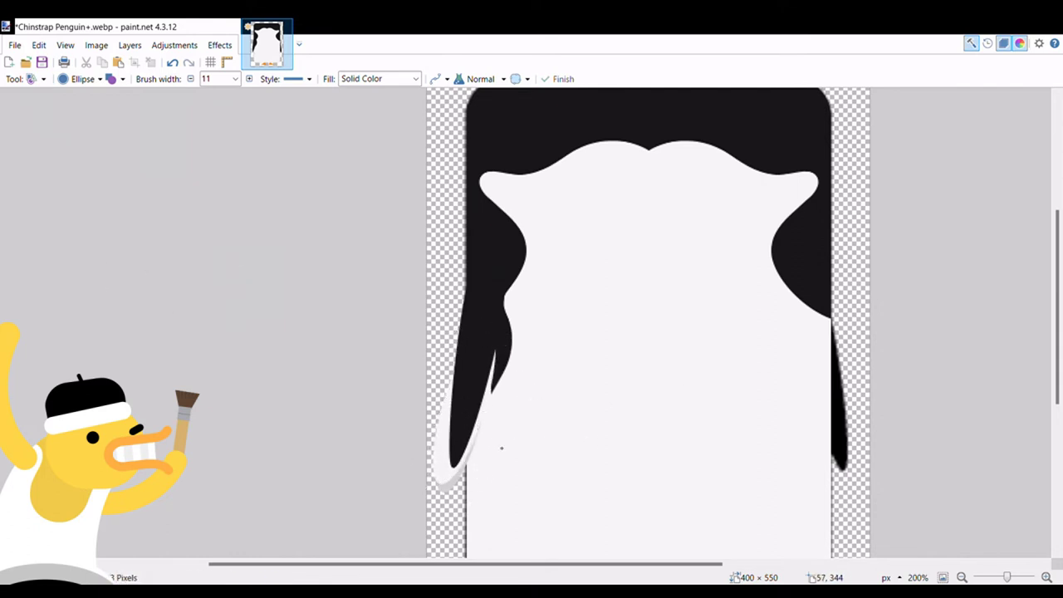
Clear the white overflow from the strip outside the body around the left flipper, then deselect.
{"action": "key", "text": "e"}
{"action": "key", "text": "s"}
{"action": "mouse_move", "coordinate": [426, 315]}
{"action": "left_mouse_down"}
{"action": "mouse_move", "coordinate": [475, 352]}
{"action": "mouse_move", "coordinate": [480, 516]}
{"action": "left_mouse_up"}
{"action": "key", "text": "ctrl+d"}
{"action": "scroll", "coordinate": [480, 516], "scroll_direction": "down", "scroll_amount": 7}
{"action": "scroll", "coordinate": [505, 405], "scroll_direction": "up", "scroll_amount": 7}
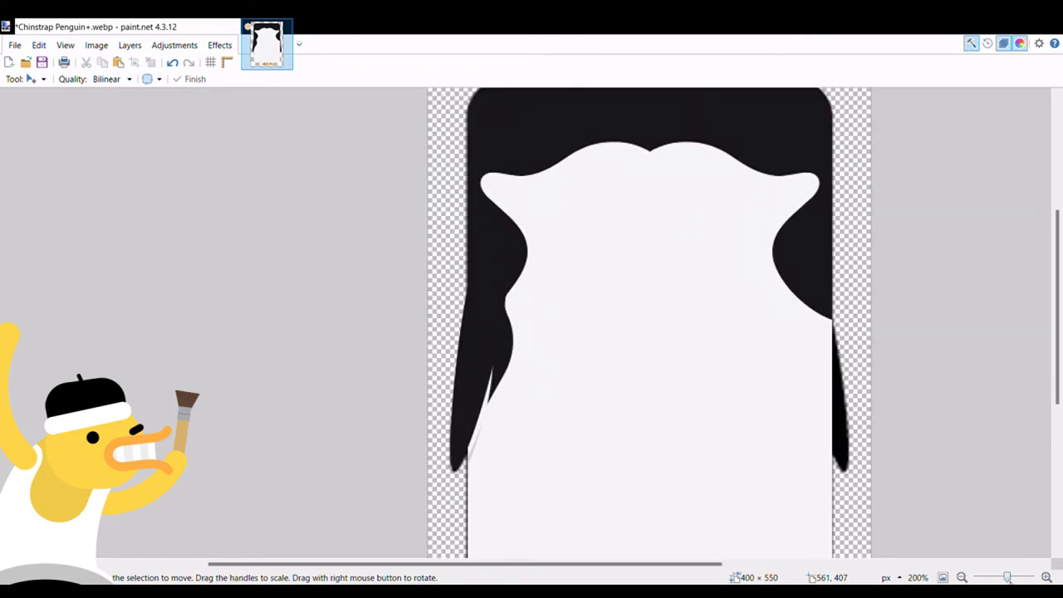
Undo the last ellipse and clearing edits at the left flipper.
{"action": "key", "text": "ctrl+z"}
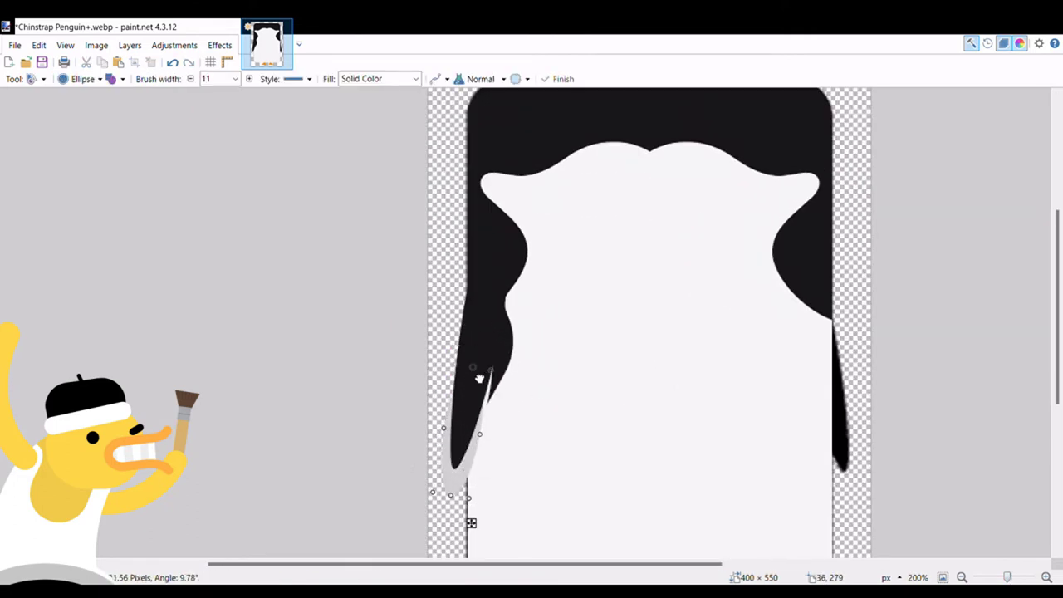
{"action": "key", "text": "ctrl+z"}
{"action": "key", "text": "ctrl+z"}
{"action": "key", "text": "ctrl+z"}
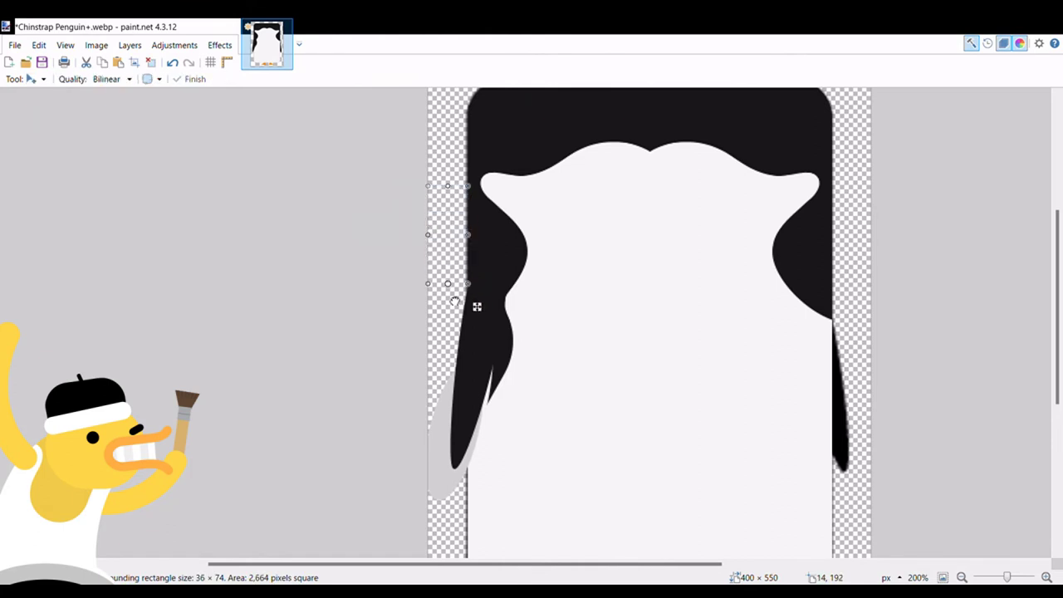
{"action": "scroll", "coordinate": [679, 366], "scroll_direction": "down", "scroll_amount": 7}
{"action": "scroll", "coordinate": [662, 336], "scroll_direction": "up", "scroll_amount": 3}
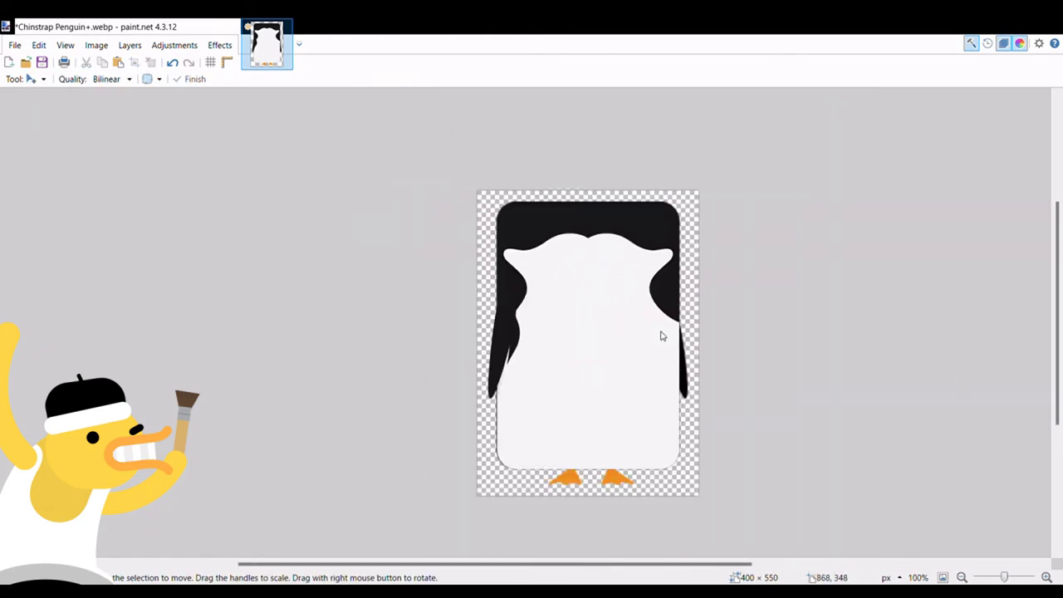
{"action": "key", "text": "ctrl+z"}
{"action": "key", "text": "ctrl+plus"}
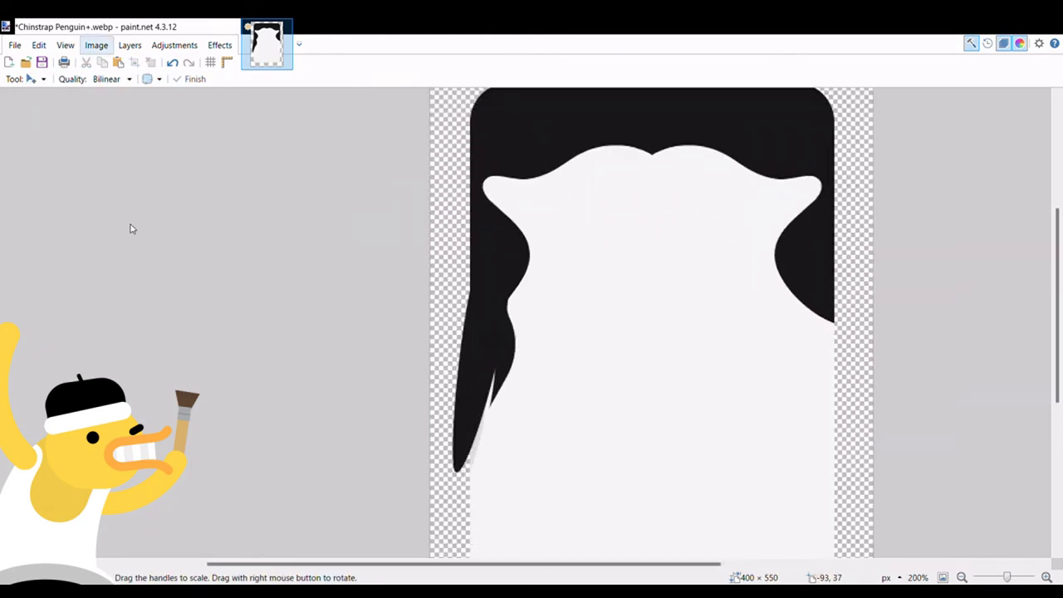
Draw a small white ellipse tilted about 9° over the notch between the left shoulder and flipper.
{"action": "key", "text": "o"}
{"action": "left_click_drag", "start_coordinate": [525, 299], "coordinate": [552, 331]}
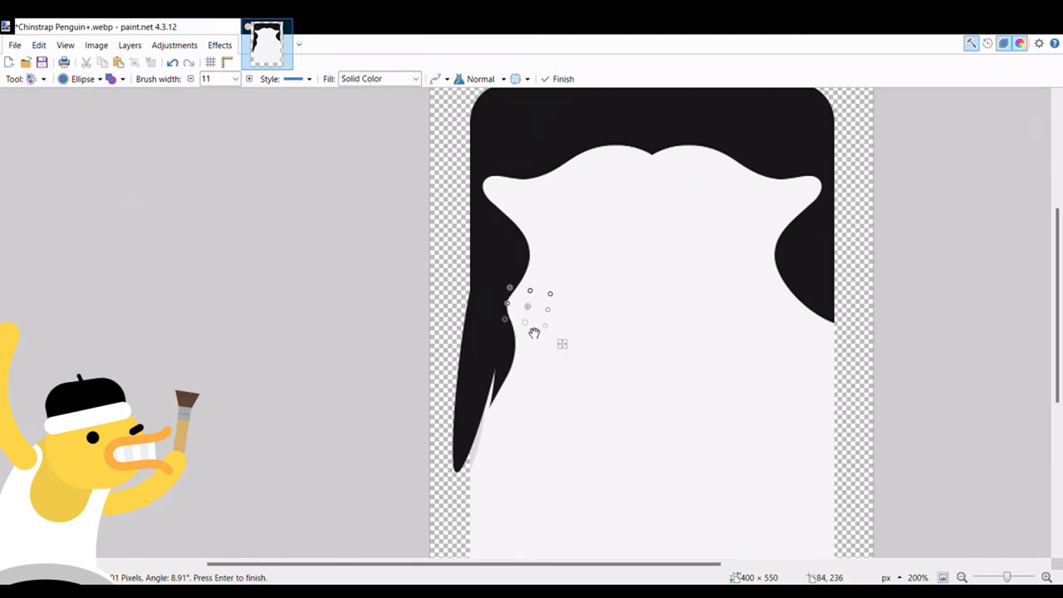
{"action": "key", "text": "ctrl+minus"}
{"action": "key", "text": "ctrl+minus"}
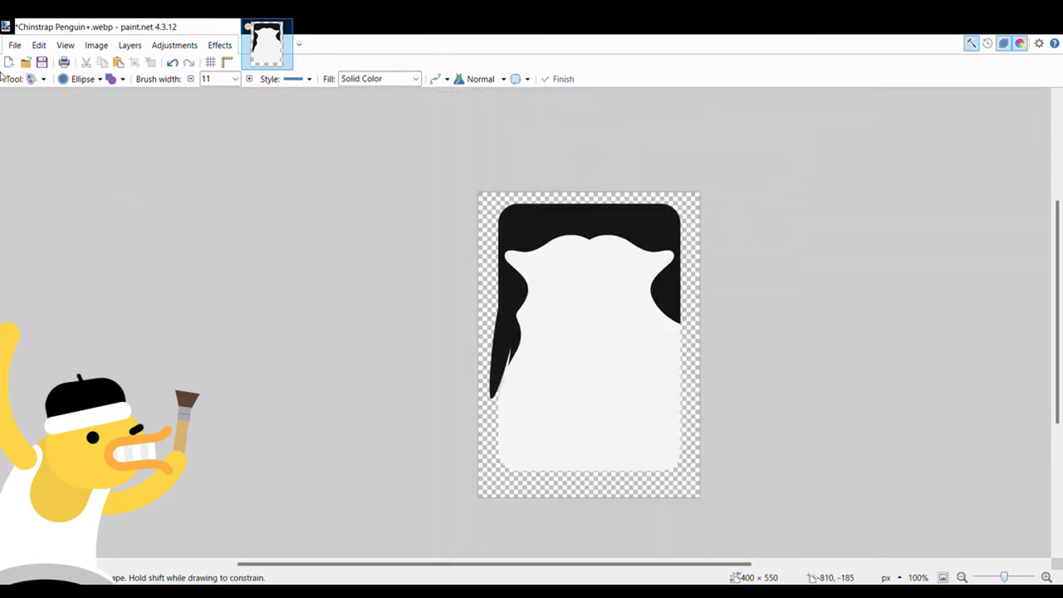
Copy the left shoulder and flipper area and place it mirrored on the right side of the body.
{"action": "key", "text": "s"}
{"action": "left_click_drag", "start_coordinate": [478, 231], "coordinate": [584, 417]}
{"action": "key", "text": "ctrl+c"}
{"action": "key", "text": "ctrl+v"}
{"action": "left_click_drag", "start_coordinate": [479, 323], "coordinate": [706, 337]}
{"action": "scroll", "coordinate": [706, 337], "scroll_direction": "up", "scroll_amount": 2}
{"action": "key", "text": "ctrl+minus"}
{"action": "key", "text": "ctrl+minus"}
{"action": "key", "text": "ctrl+minus"}
{"action": "key", "text": "ctrl+plus"}
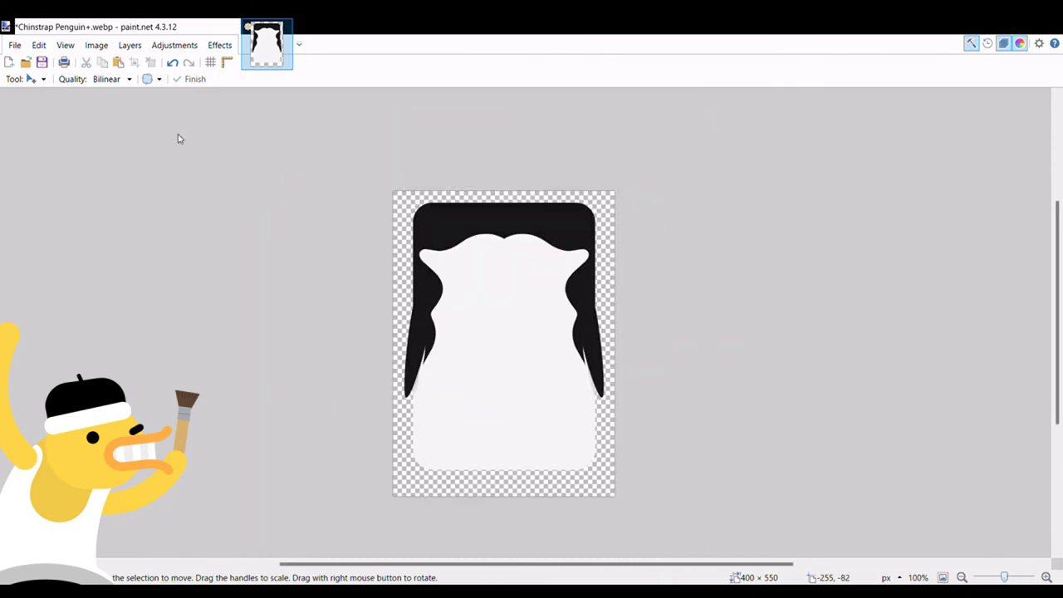
Draw a 6 px wide black curve below the face from cheek to cheek as the chinstrap and adjust its position.
{"action": "key", "text": "o"}
{"action": "left_click_drag", "start_coordinate": [424, 277], "coordinate": [581, 274]}
{"action": "key", "text": "bracketleft"}
{"action": "key", "text": "bracketleft"}
{"action": "key", "text": "bracketleft"}
{"action": "key", "text": "bracketleft"}
{"action": "key", "text": "bracketleft"}
{"action": "mouse_move", "coordinate": [491, 282]}
{"action": "left_mouse_down"}
{"action": "mouse_move", "coordinate": [485, 314]}
{"action": "mouse_move", "coordinate": [475, 302]}
{"action": "left_mouse_up"}
{"action": "mouse_move", "coordinate": [536, 284]}
{"action": "left_mouse_down"}
{"action": "mouse_move", "coordinate": [545, 294]}
{"action": "mouse_move", "coordinate": [511, 312]}
{"action": "left_mouse_up"}
{"action": "scroll", "coordinate": [593, 278], "scroll_direction": "up", "scroll_amount": 1}
{"action": "left_click_drag", "start_coordinate": [372, 332], "coordinate": [384, 343]}
{"action": "key", "text": "Return"}
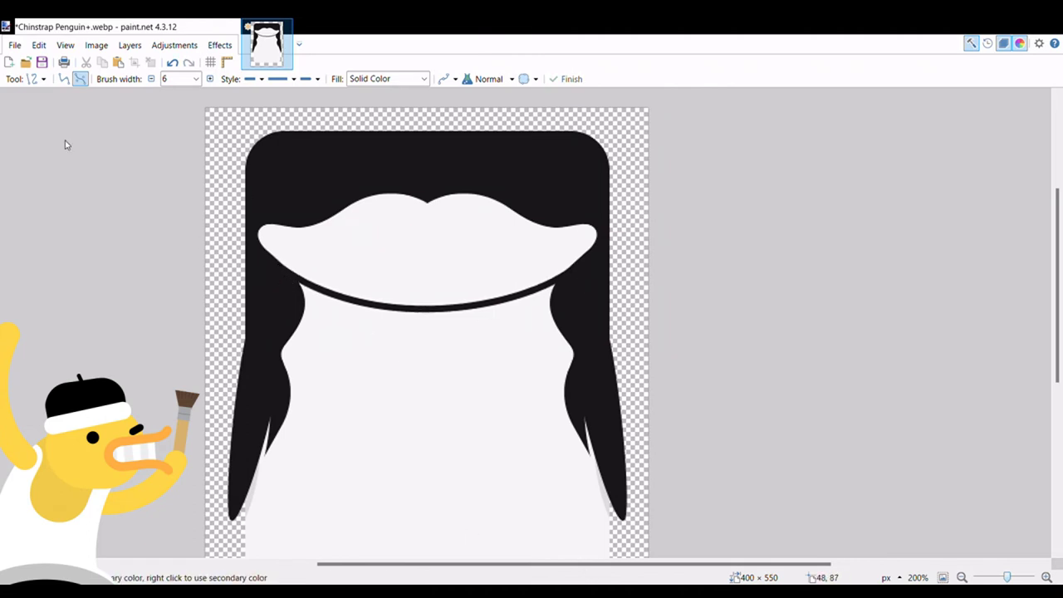
{"action": "key", "text": "ctrl+z"}
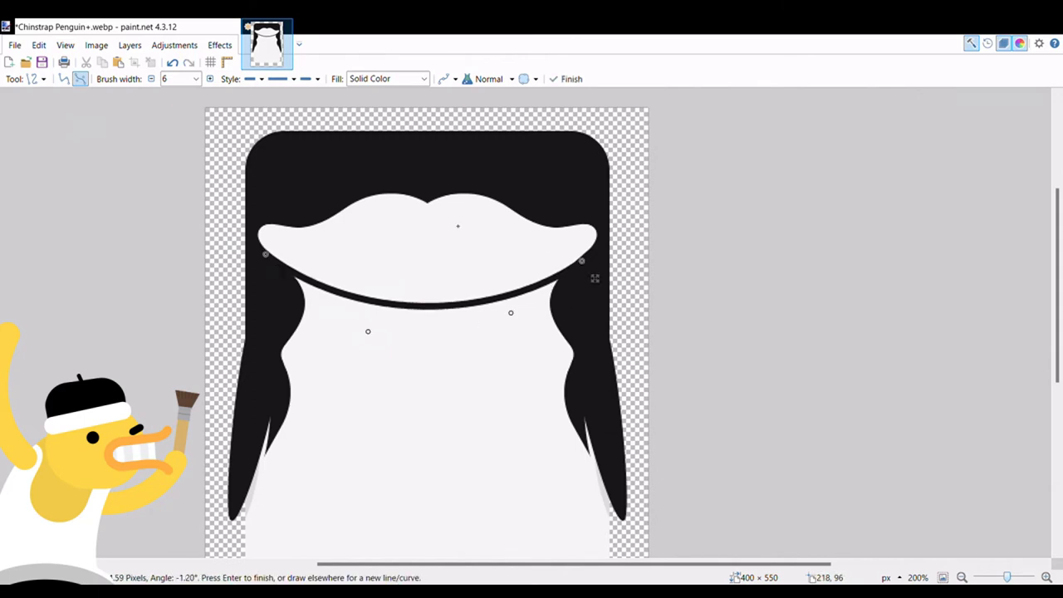
Copy the left half of the face with the chinstrap and place it mirrored over the right half.
{"action": "key", "text": "s"}
{"action": "left_click_drag", "start_coordinate": [204, 166], "coordinate": [427, 411]}
{"action": "key", "text": "m"}
{"action": "left_click_drag", "start_coordinate": [411, 324], "coordinate": [633, 324]}
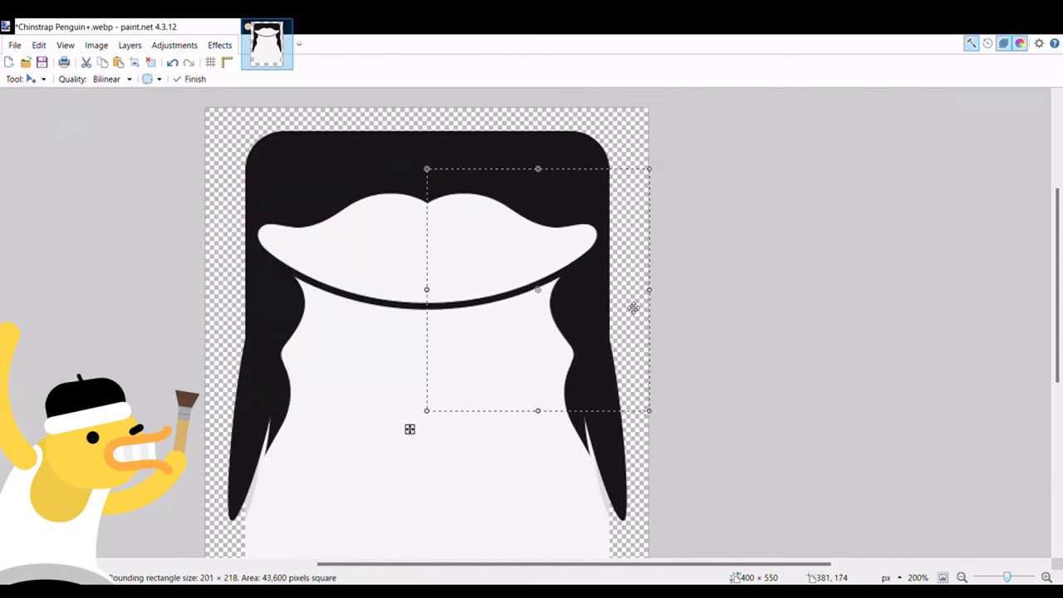
{"action": "key", "text": "ctrl+d"}
{"action": "key", "text": "ctrl+minus"}
{"action": "key", "text": "ctrl+minus"}
{"action": "key", "text": "ctrl+minus"}
{"action": "key", "text": "ctrl+plus"}
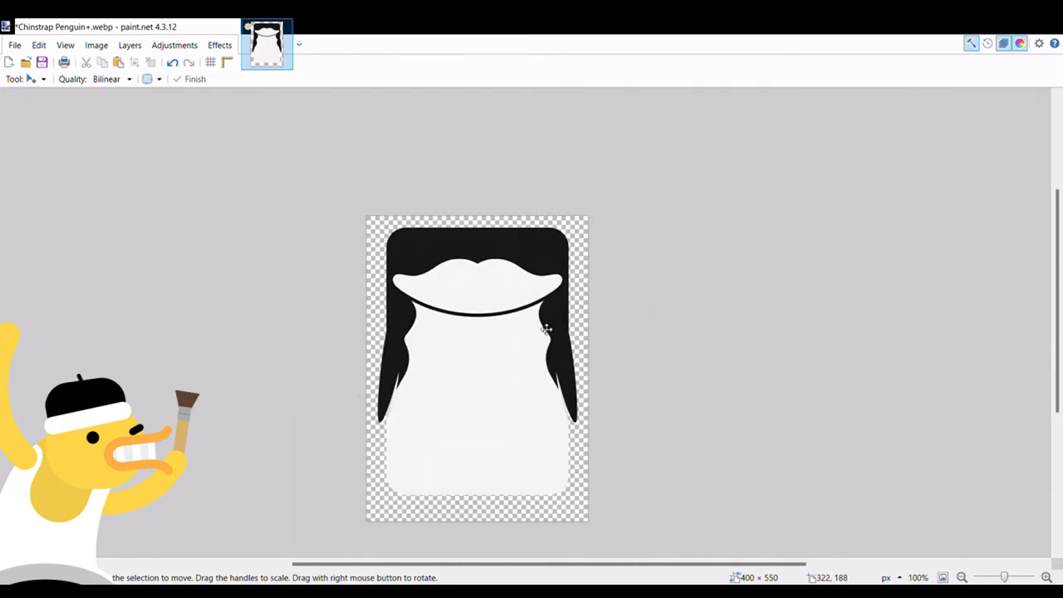
Draw a small black circle on the white face as the penguin's left eye.
{"action": "key", "text": "ctrl+a"}
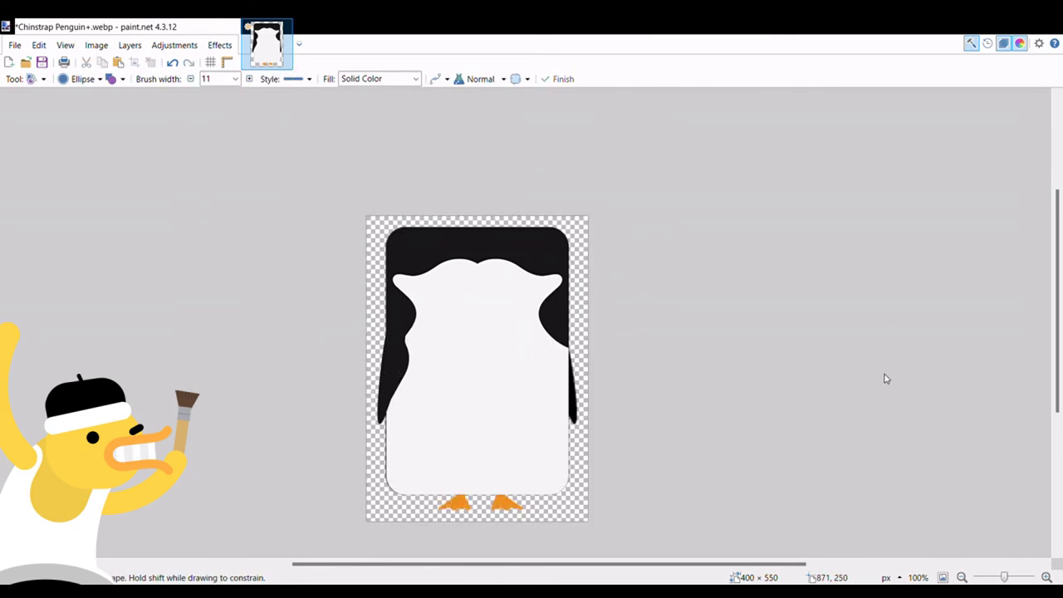
{"action": "key", "text": "m"}
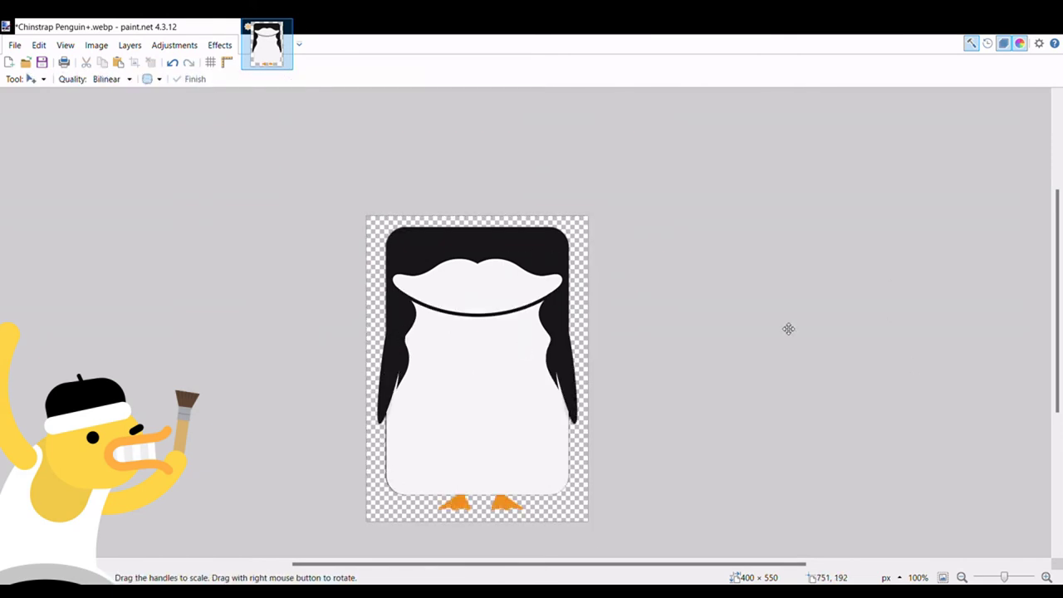
{"action": "key", "text": "o"}
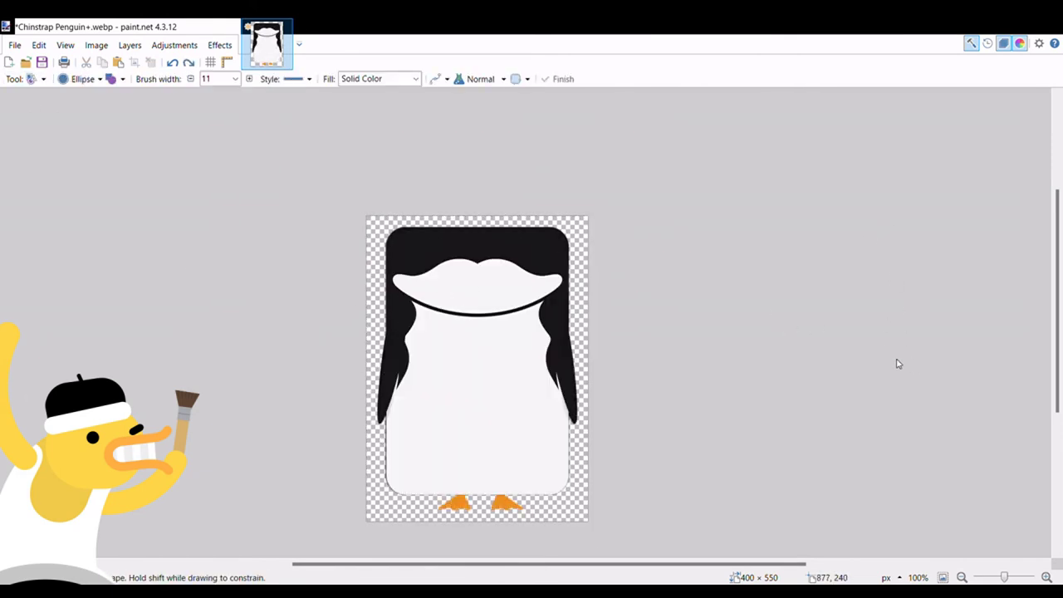
{"action": "left_click_drag", "start_coordinate": [445, 274], "coordinate": [453, 281]}
{"action": "key", "text": "ctrl+plus"}
{"action": "key", "text": "ctrl+plus"}
{"action": "key", "text": "ctrl+plus"}
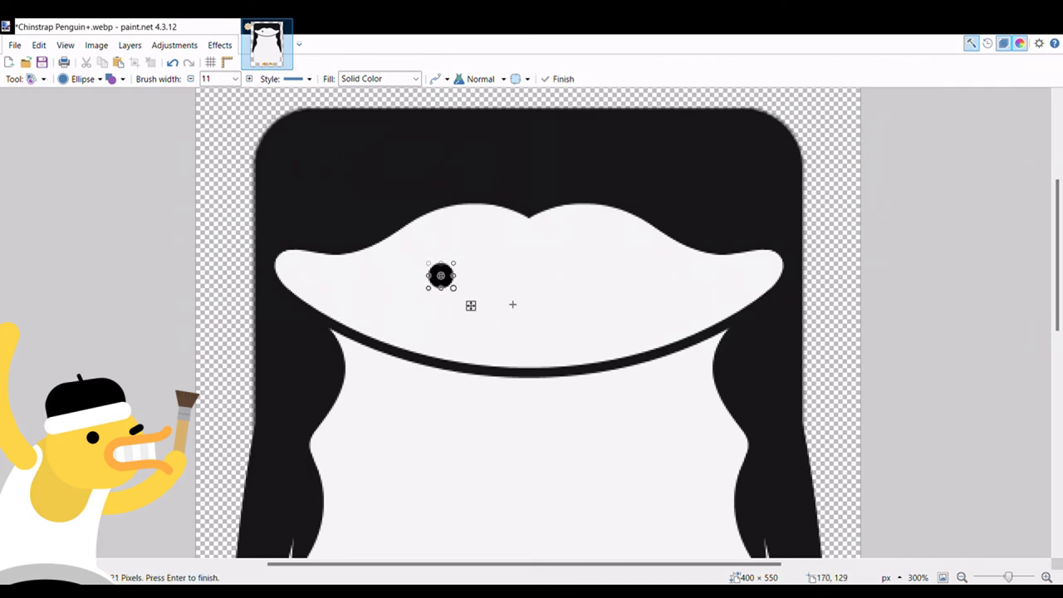
{"action": "key", "text": "Return"}
Show the original penguin as a guide and draw a dark grey inverted triangle over its lower beak.
{"action": "key", "text": "ctrl+0"}
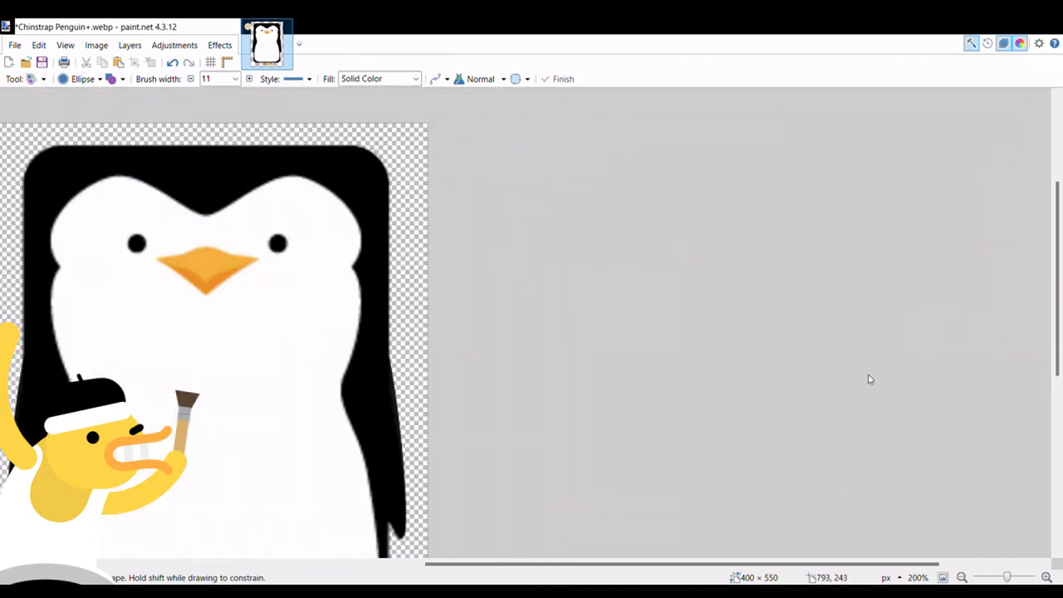
{"action": "scroll", "coordinate": [869, 377], "scroll_direction": "left", "scroll_amount": 5}
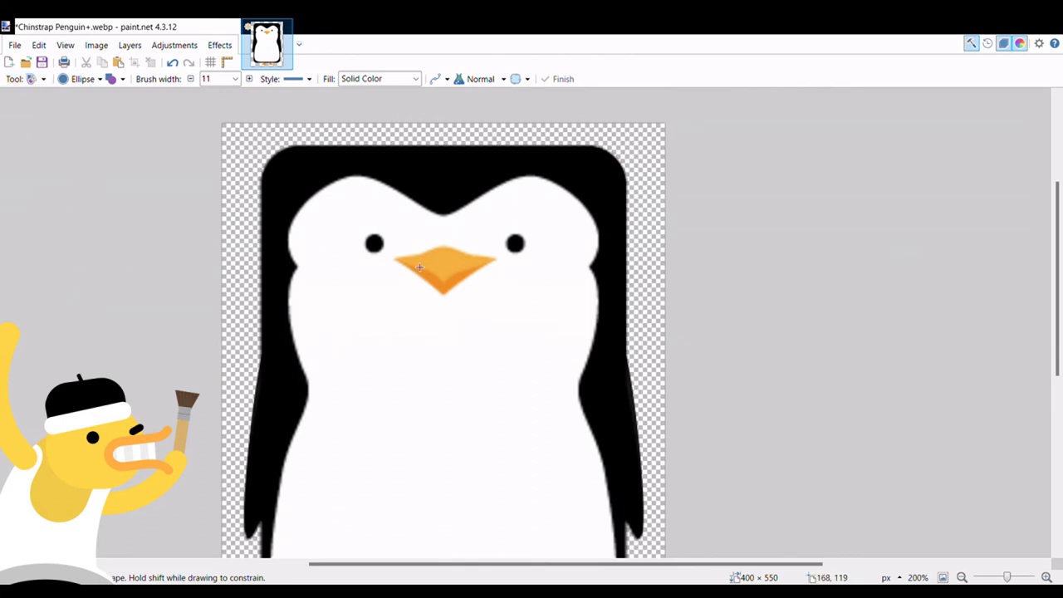
{"action": "left_click_drag", "start_coordinate": [406, 253], "coordinate": [484, 294]}
{"action": "left_click", "coordinate": [99, 79]}
{"action": "left_click", "coordinate": [87, 133]}
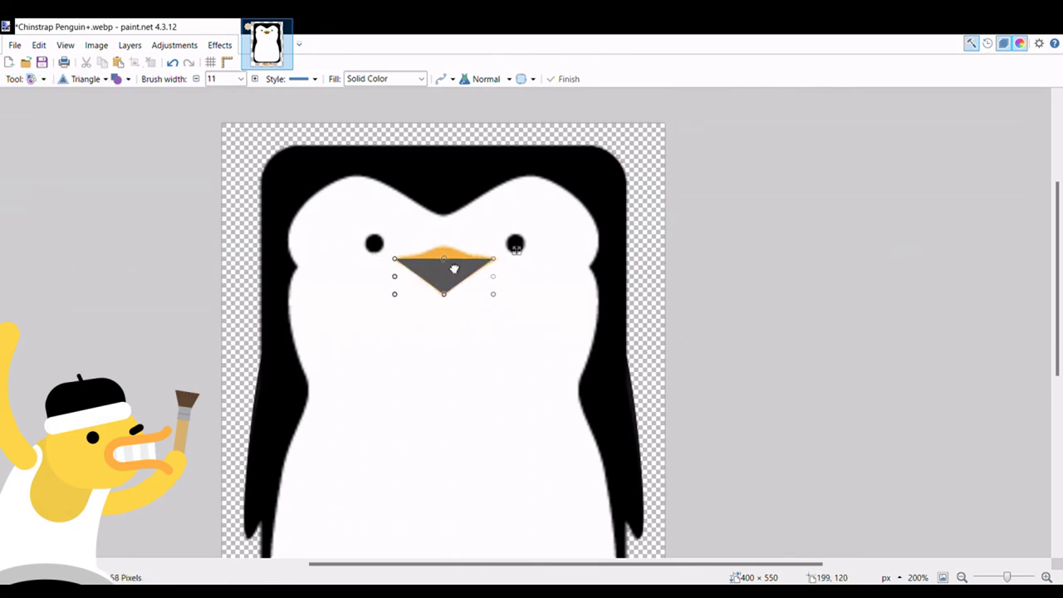
{"action": "key", "text": "Return"}
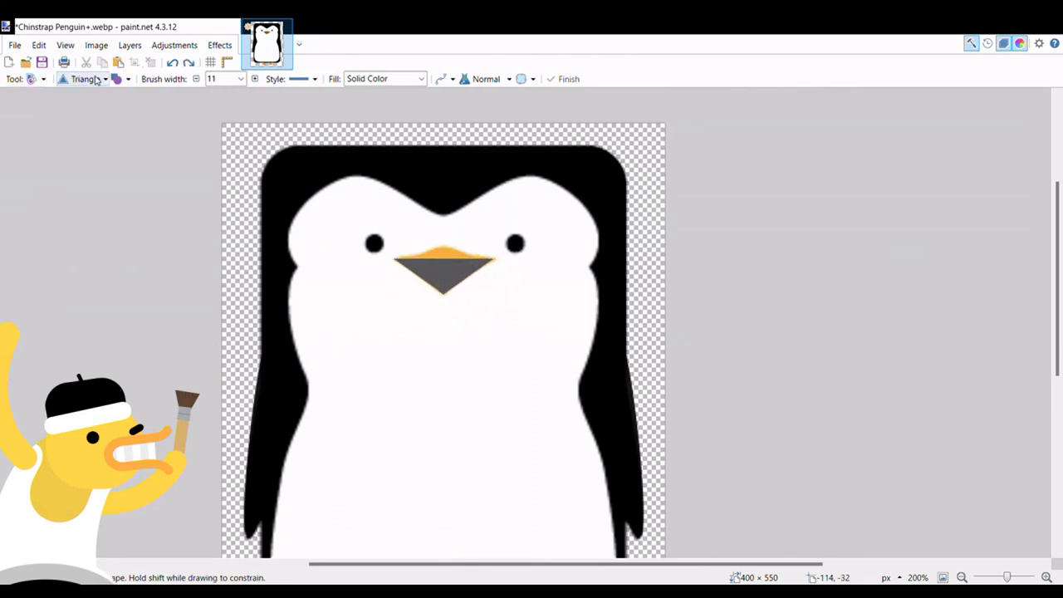
Draw a thin dark grey rounded rectangle with corner size 2 along the beak triangle's upper edge.
{"action": "left_click", "coordinate": [95, 78]}
{"action": "left_click", "coordinate": [84, 117]}
{"action": "mouse_move", "coordinate": [393, 258]}
{"action": "left_mouse_down"}
{"action": "mouse_move", "coordinate": [497, 262]}
{"action": "mouse_move", "coordinate": [508, 274]}
{"action": "left_mouse_up"}
{"action": "scroll", "coordinate": [505, 270], "scroll_direction": "up", "scroll_amount": 2}
{"action": "scroll", "coordinate": [502, 278], "scroll_direction": "left", "scroll_amount": 3}
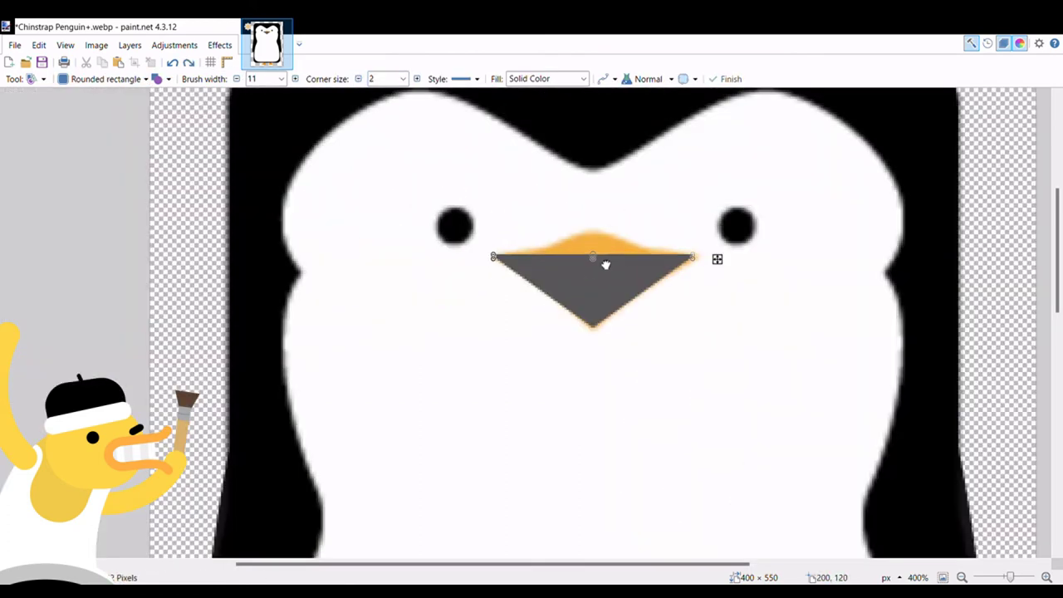
{"action": "key", "text": "Return"}
Undo the thin bar on the beak and redraw it to match the width of the triangle's upper edge.
{"action": "left_click", "coordinate": [1003, 578]}
{"action": "key", "text": "ctrl+z"}
{"action": "scroll", "coordinate": [474, 223], "scroll_direction": "up", "scroll_amount": 5}
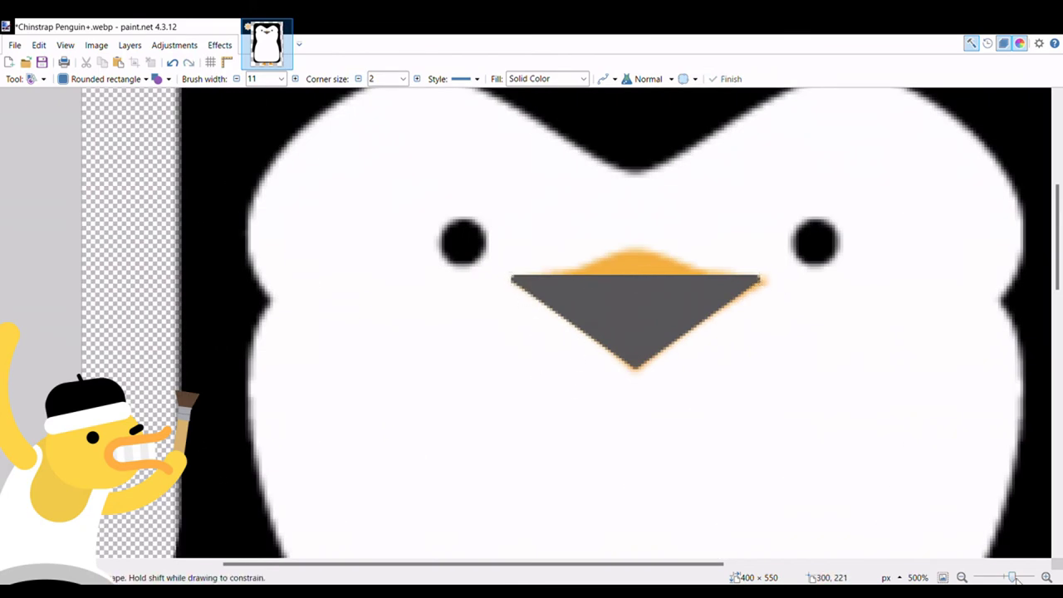
{"action": "key", "text": "ctrl+y"}
{"action": "key", "text": "ctrl+z"}
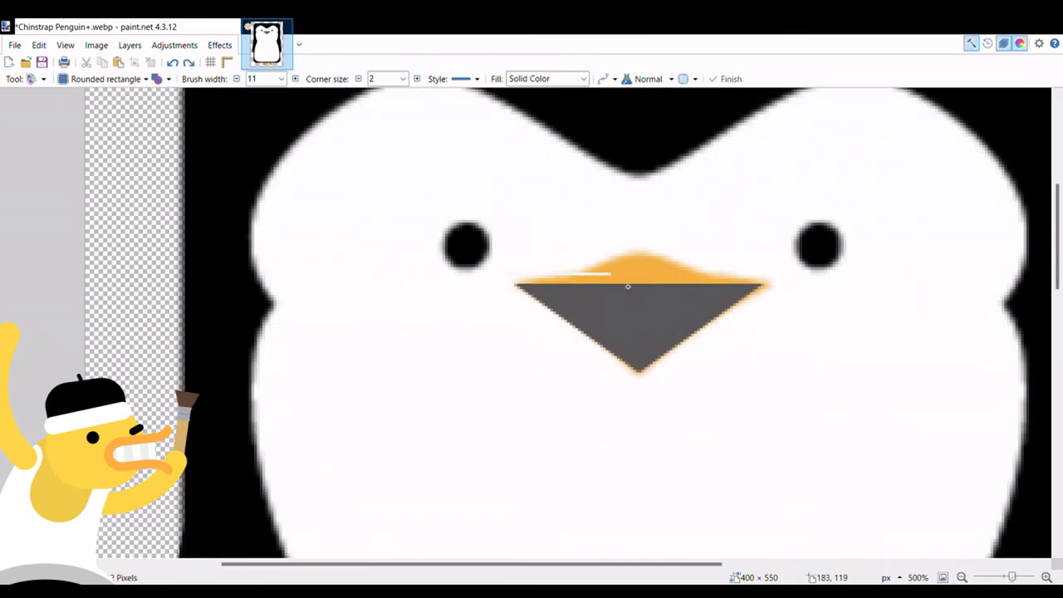
{"action": "key", "text": "ctrl+z"}
{"action": "key", "text": "ctrl+y"}
{"action": "key", "text": "ctrl+y"}
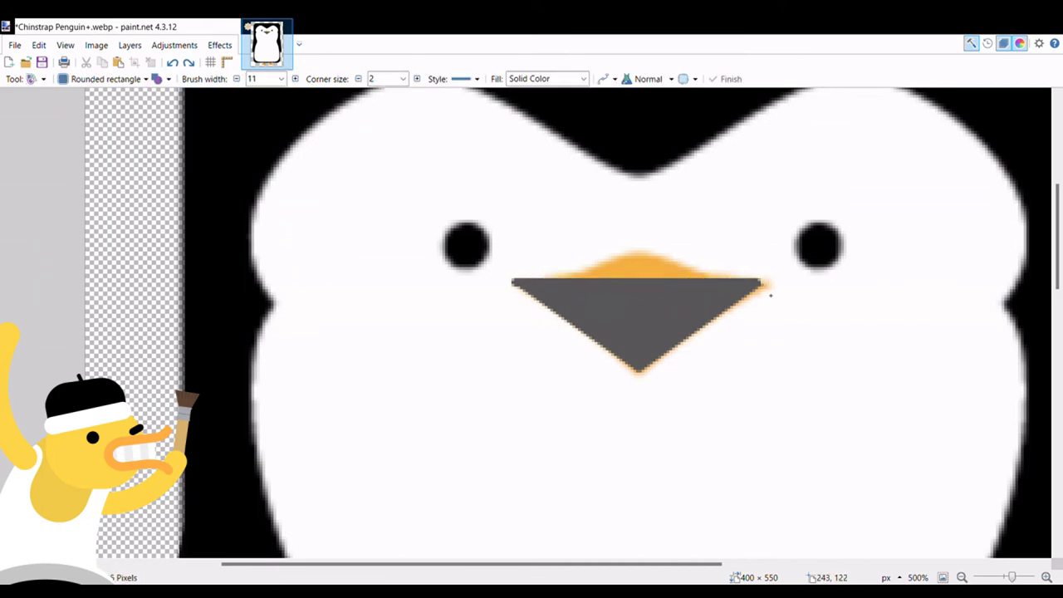
{"action": "key", "text": "ctrl+z"}
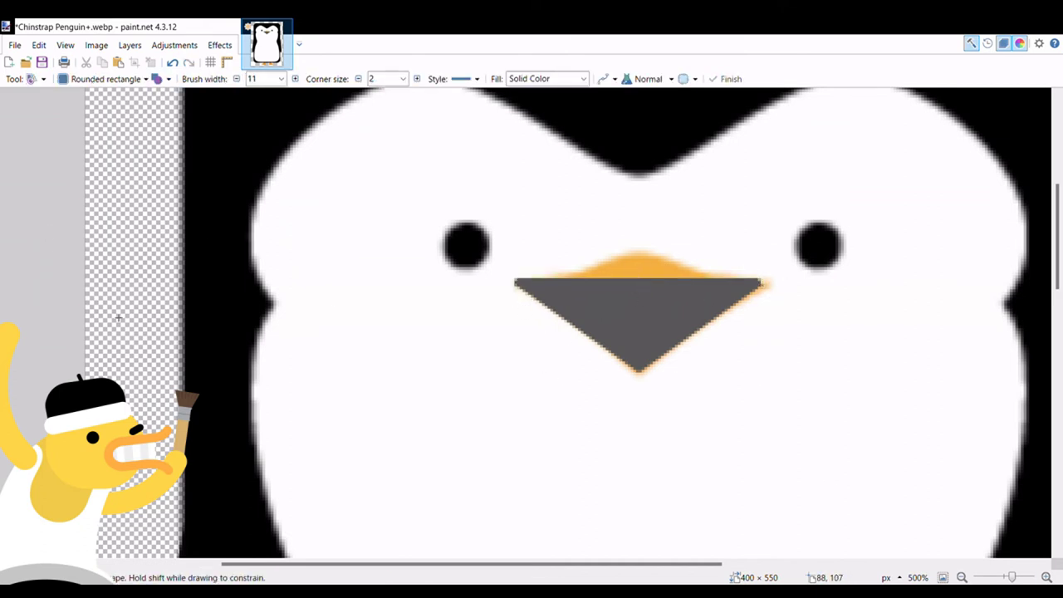
Draw a 2 px wide black curve from the beak's left corner to just above its lower tip.
{"action": "key", "text": "o"}
{"action": "left_click_drag", "start_coordinate": [503, 279], "coordinate": [655, 356]}
{"action": "key", "text": "ctrl+z"}
{"action": "key", "text": "ctrl+z"}
{"action": "key", "text": "o"}
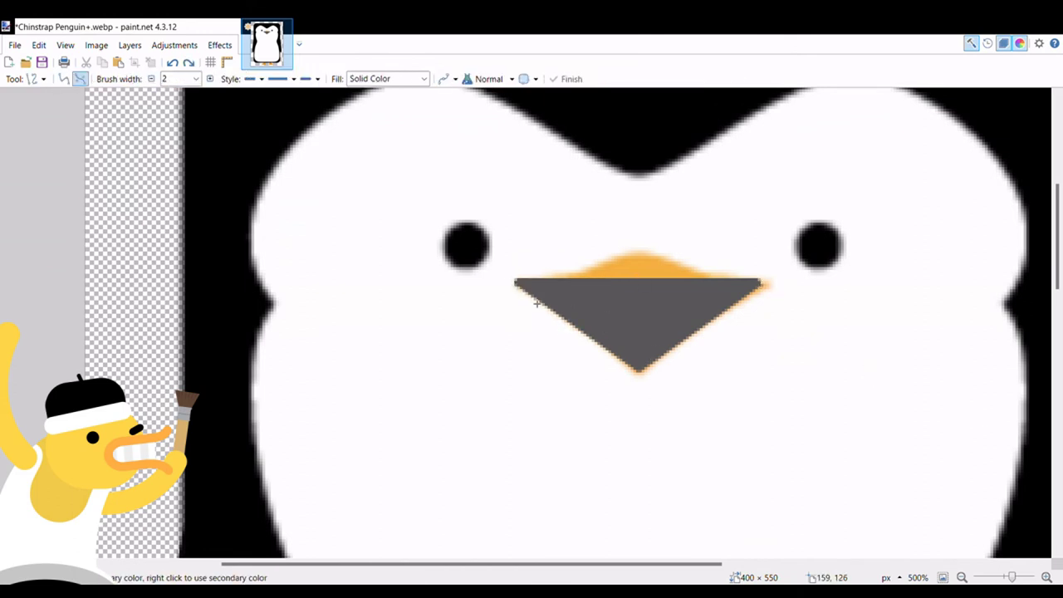
{"action": "left_click_drag", "start_coordinate": [505, 280], "coordinate": [654, 361]}
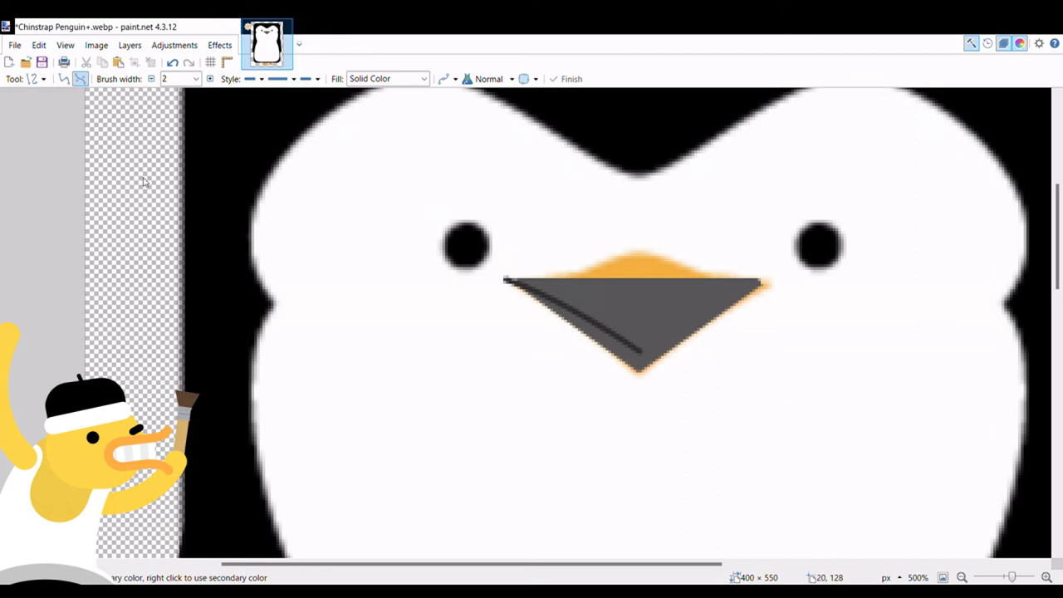
Draw a lighter grey inverted triangle over the upper part of the beak, down to the dark curve.
{"action": "key", "text": "o"}
{"action": "left_click_drag", "start_coordinate": [598, 256], "coordinate": [689, 309]}
{"action": "left_click_drag", "start_coordinate": [533, 353], "coordinate": [740, 279]}
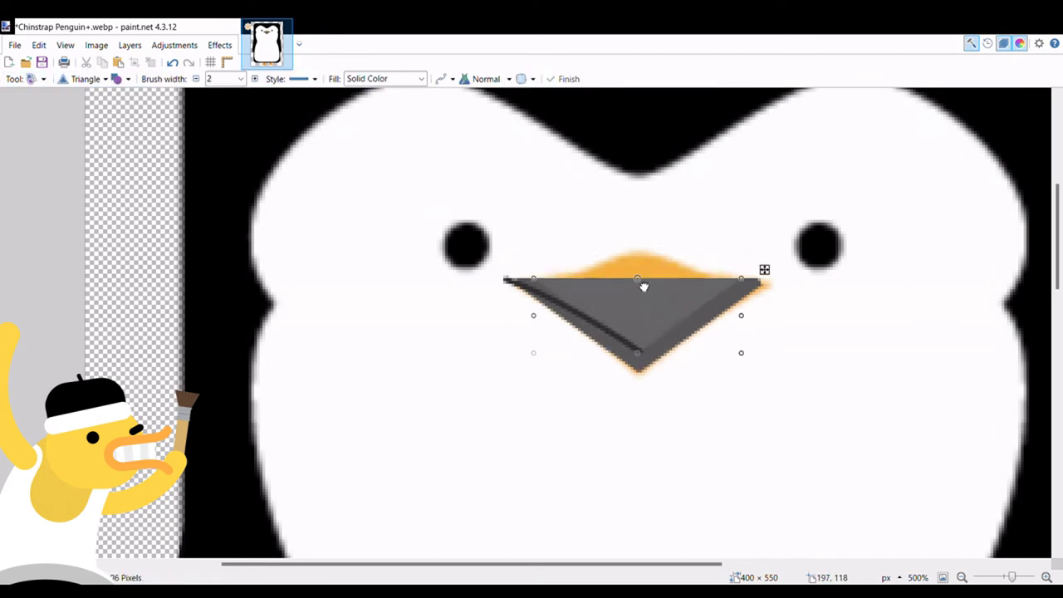
Draw grey curves over the left half of the hump above the beak, using widths of 2 and 4 px.
{"action": "key", "text": "o"}
{"action": "left_click_drag", "start_coordinate": [505, 280], "coordinate": [544, 291]}
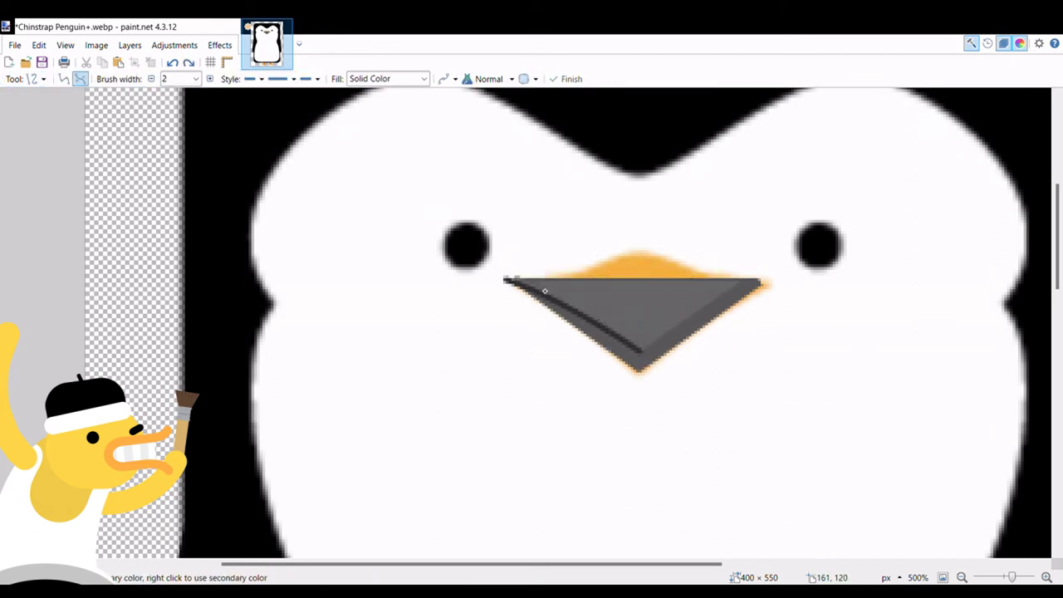
{"action": "mouse_move", "coordinate": [693, 278]}
{"action": "left_mouse_down"}
{"action": "mouse_move", "coordinate": [531, 294]}
{"action": "mouse_move", "coordinate": [630, 296]}
{"action": "left_mouse_up"}
{"action": "key", "text": "bracketright"}
{"action": "key", "text": "bracketright"}
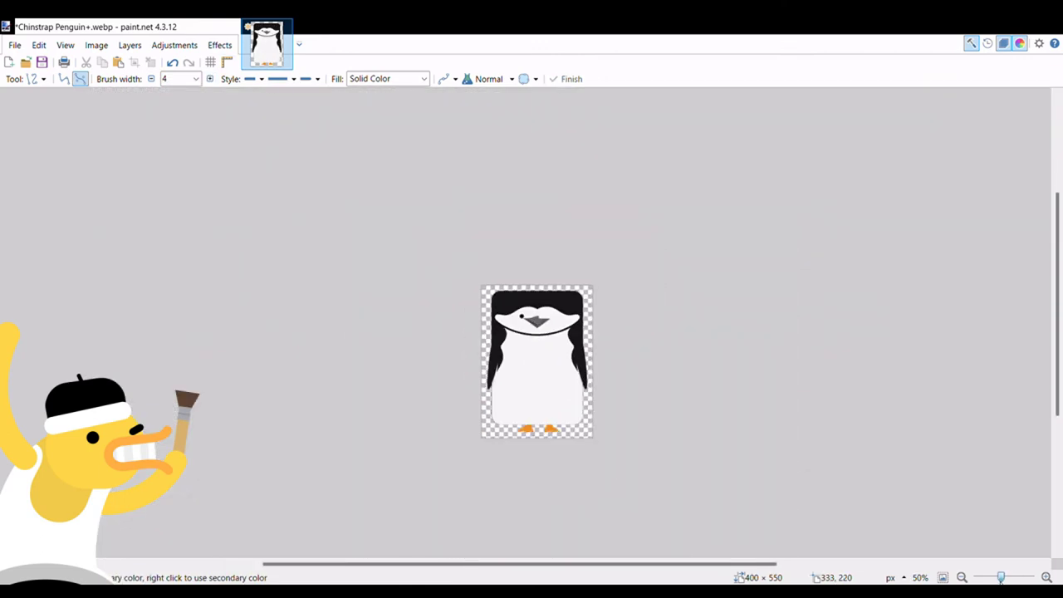
{"action": "scroll", "coordinate": [560, 280], "scroll_direction": "up", "scroll_amount": 8}
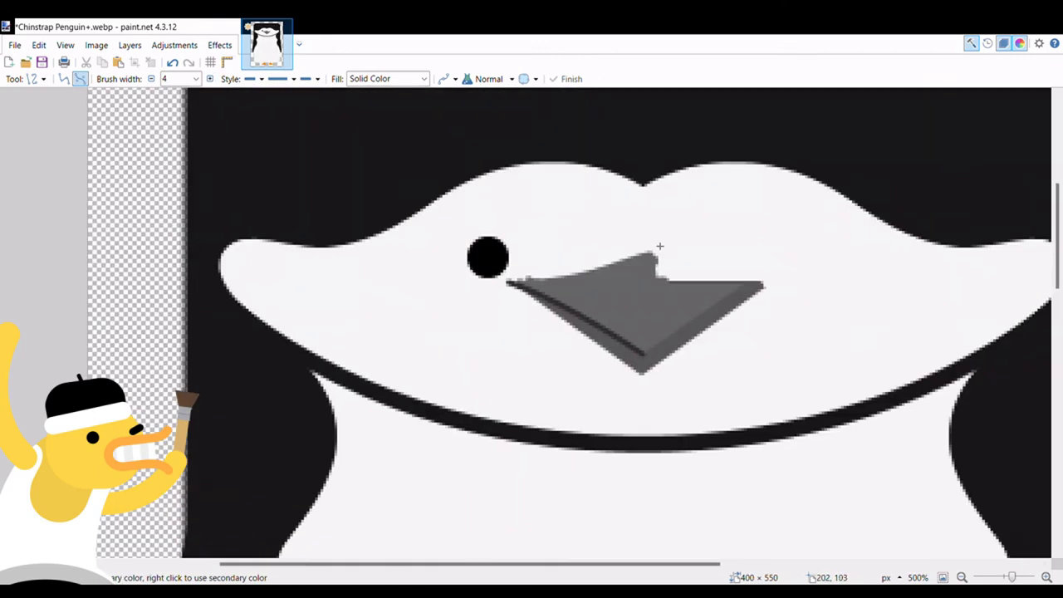
{"action": "left_click_drag", "start_coordinate": [496, 285], "coordinate": [532, 309]}
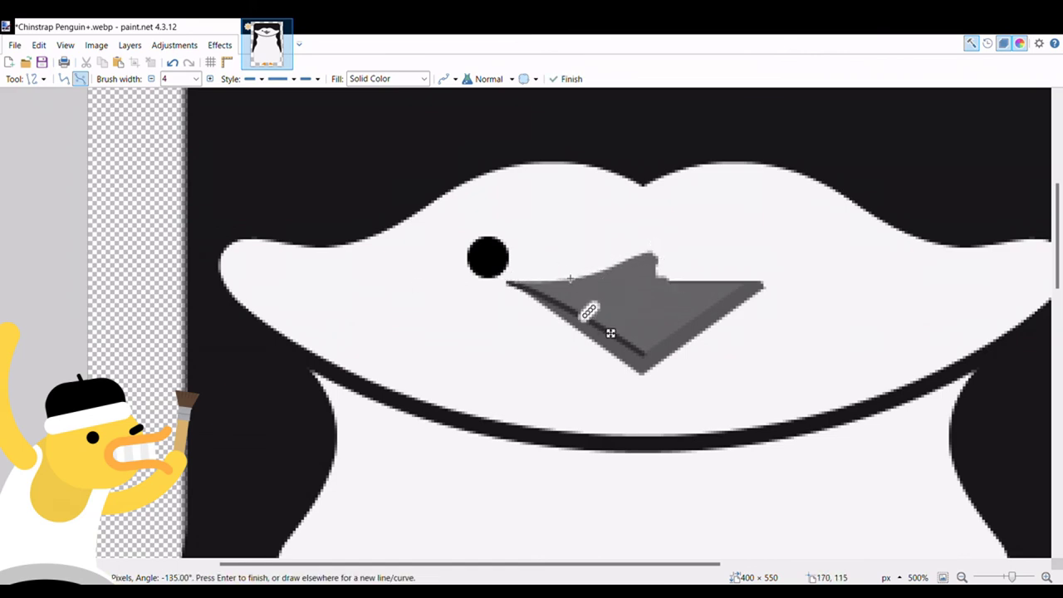
{"action": "key", "text": "ctrl+z"}
{"action": "scroll", "coordinate": [283, 168], "scroll_direction": "down", "scroll_amount": 7}
{"action": "scroll", "coordinate": [282, 168], "scroll_direction": "up", "scroll_amount": 6}
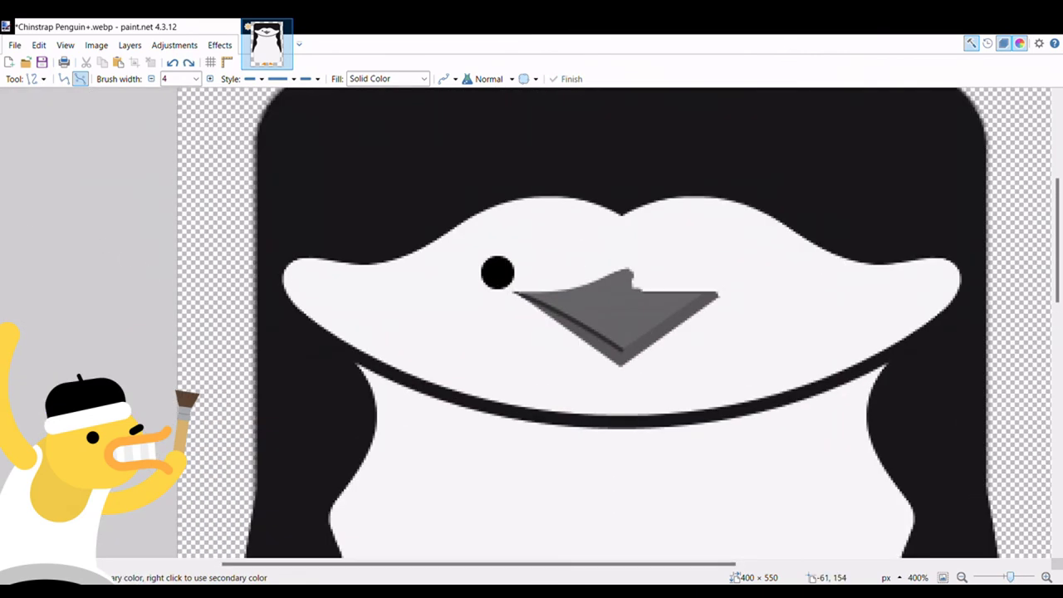
Smooth the peak of the beak's hump with a 4 px grey curve sloping down its right side.
{"action": "key", "text": "k"}
{"action": "key", "text": "o"}
{"action": "mouse_move", "coordinate": [644, 300]}
{"action": "left_mouse_down"}
{"action": "mouse_move", "coordinate": [686, 285]}
{"action": "mouse_move", "coordinate": [603, 304]}
{"action": "mouse_move", "coordinate": [642, 304]}
{"action": "left_mouse_up"}
{"action": "key", "text": "Return"}
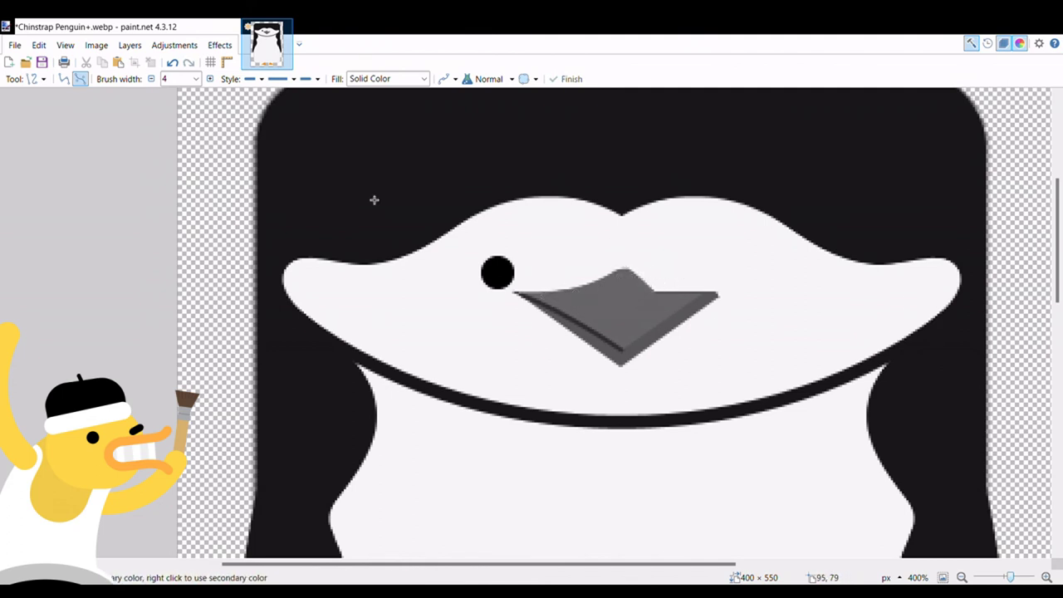
Refine the beak's left corner with a 2 px curve and its upper left edge with a 4 px curve.
{"action": "key", "text": "bracketleft"}
{"action": "key", "text": "bracketleft"}
{"action": "mouse_move", "coordinate": [578, 296]}
{"action": "left_mouse_down"}
{"action": "mouse_move", "coordinate": [531, 289]}
{"action": "mouse_move", "coordinate": [556, 304]}
{"action": "mouse_move", "coordinate": [535, 300]}
{"action": "left_mouse_up"}
{"action": "key", "text": "Return"}
{"action": "key", "text": "ctrl+minus"}
{"action": "key", "text": "ctrl+minus"}
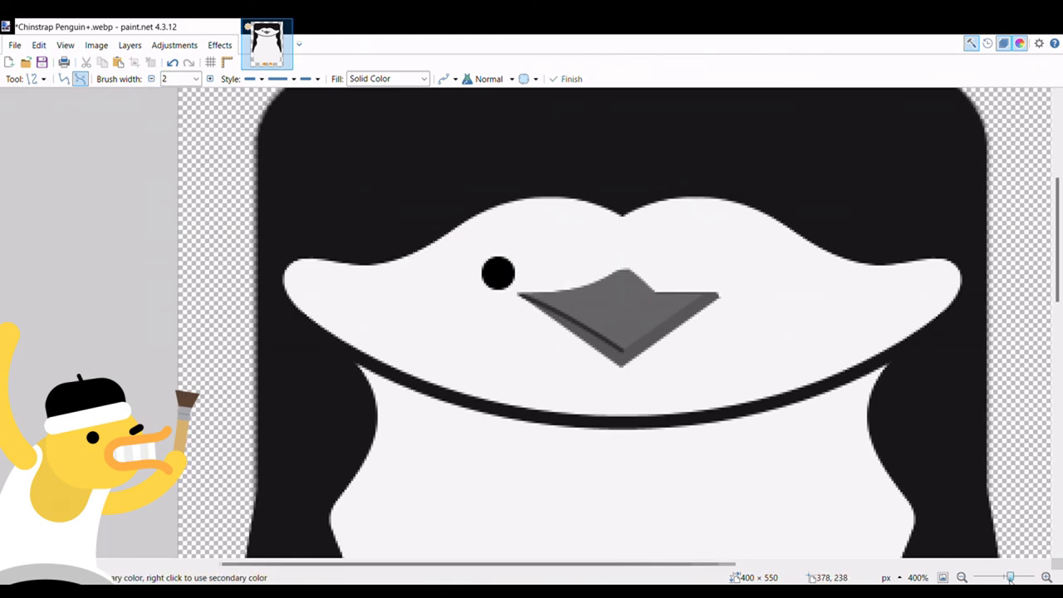
{"action": "key", "text": "bracketright"}
{"action": "key", "text": "bracketright"}
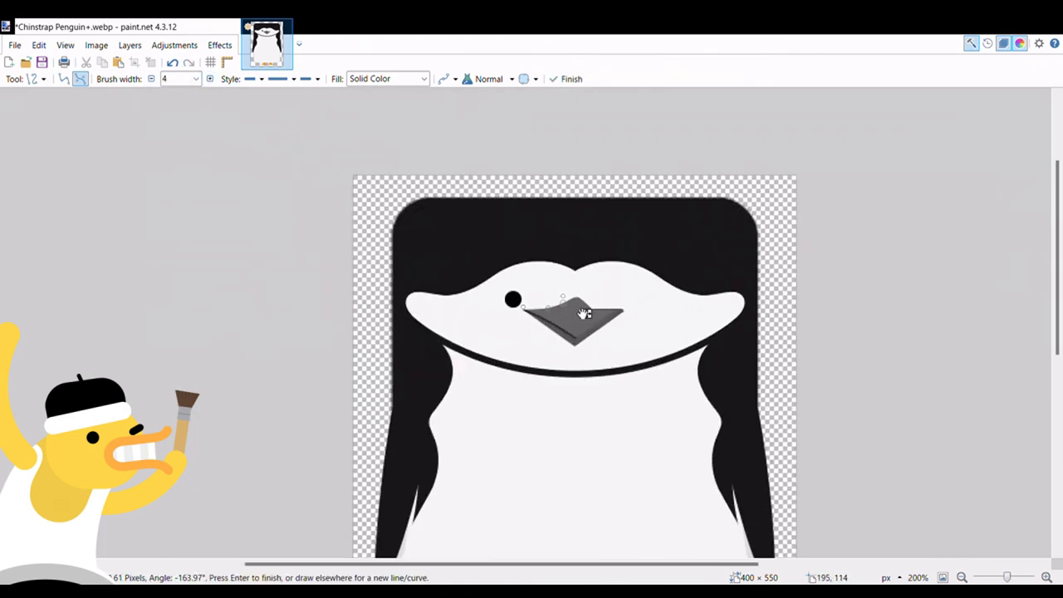
{"action": "key", "text": "Return"}
Undo the grey beak's curves and shapes.
{"action": "left_click_drag", "start_coordinate": [1006, 577], "coordinate": [1004, 577]}
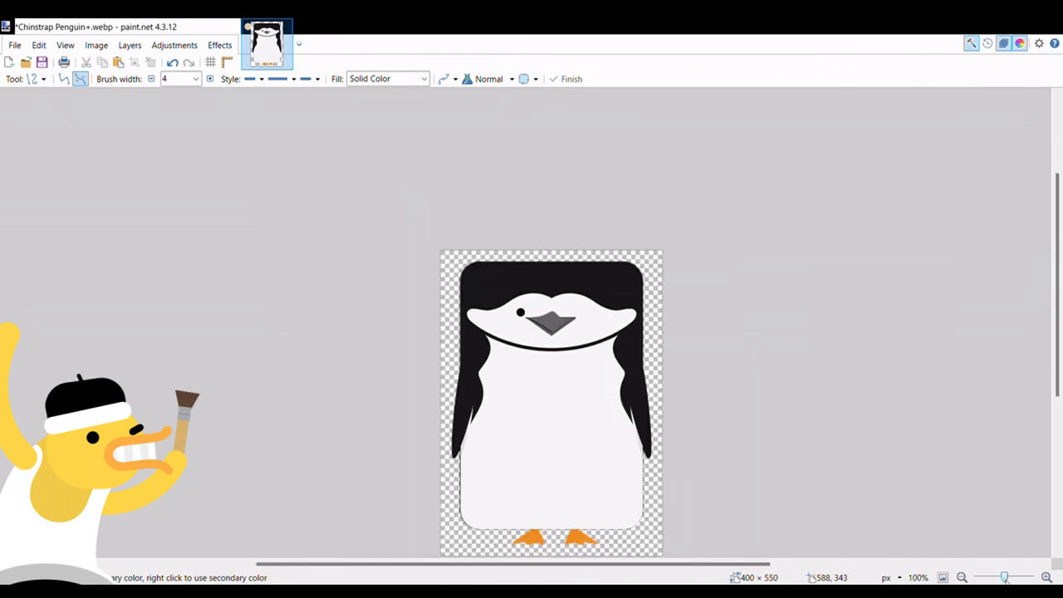
{"action": "key", "text": "ctrl+z"}
{"action": "key", "text": "ctrl+z"}
{"action": "key", "text": "ctrl+z"}
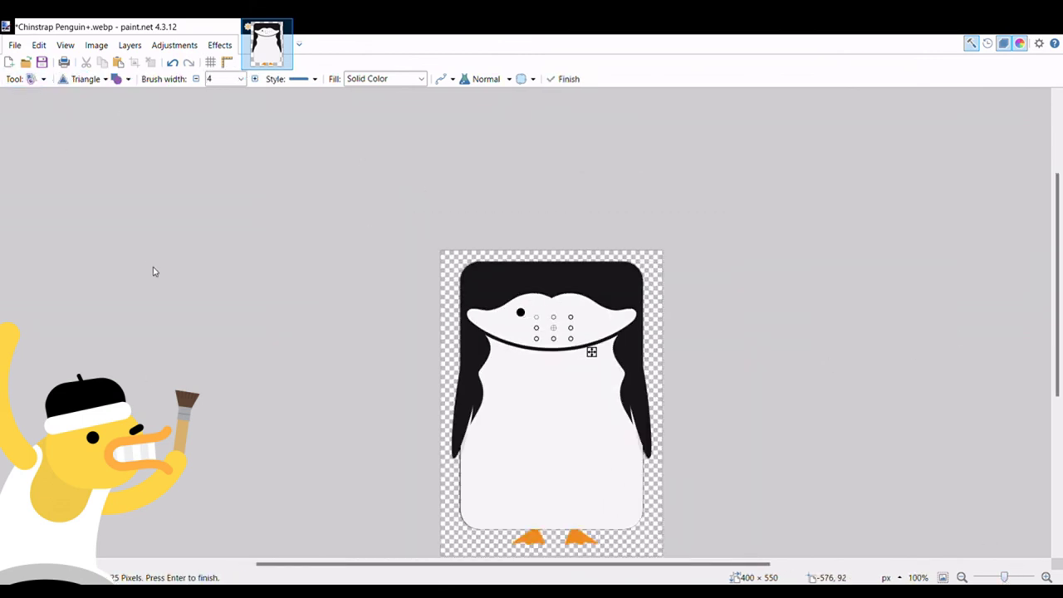
Place a smaller solid dark grey inverted triangle as the beak, centred on the white face above the chinstrap line.
{"action": "key", "text": "ctrl+plus"}
{"action": "key", "text": "ctrl+plus"}
{"action": "left_click_drag", "start_coordinate": [573, 367], "coordinate": [571, 320]}
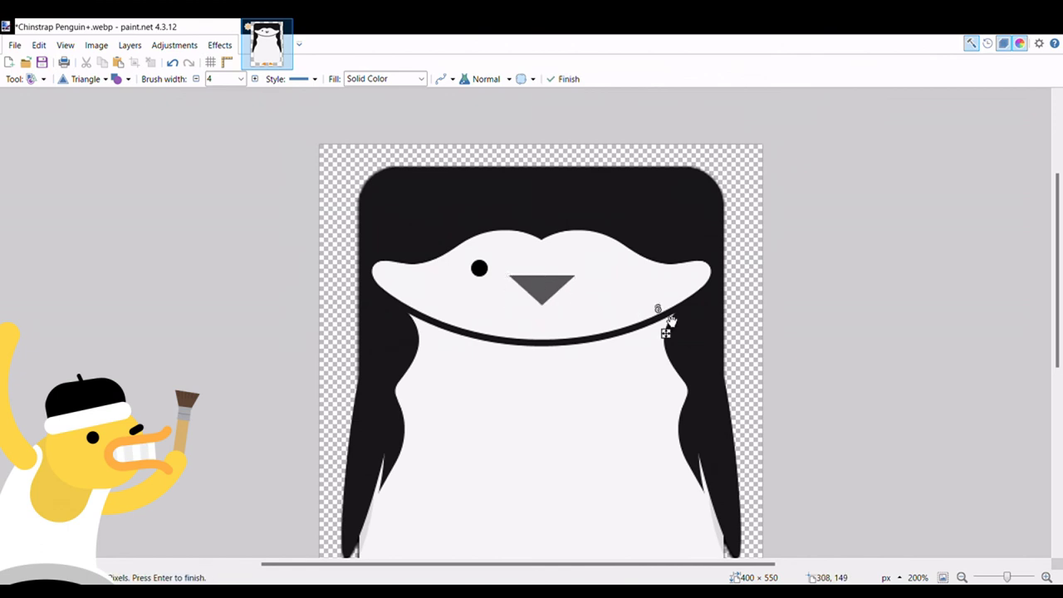
{"action": "key", "text": "Return"}
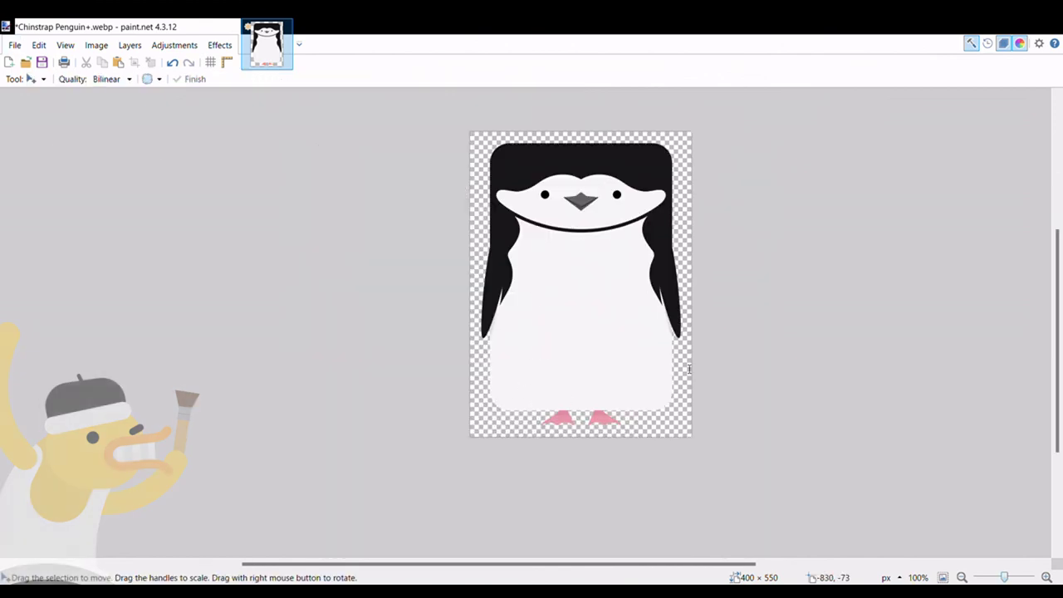